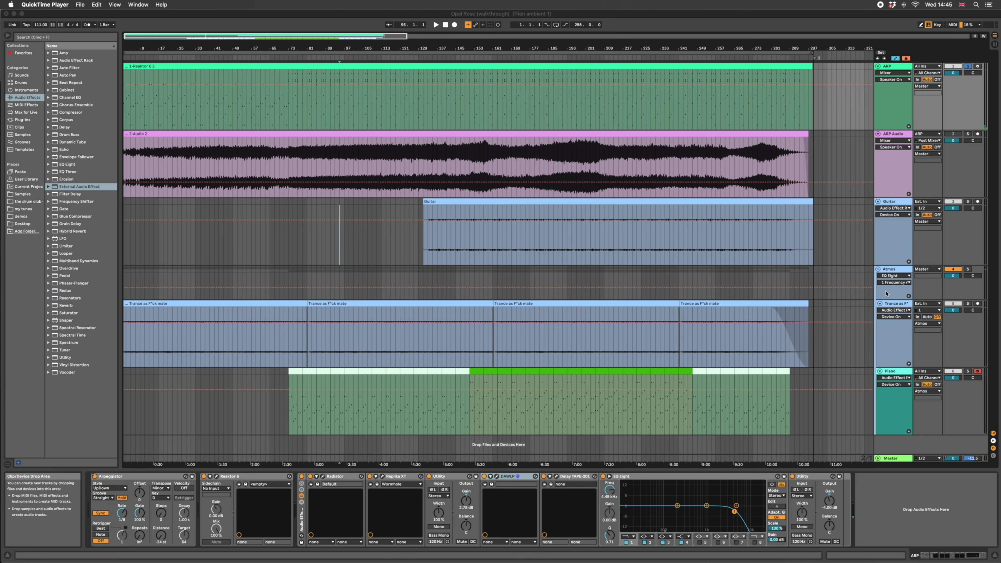
Step: Show the device chains of the ARP and ARP Audio tracks, highlighting bars 89 to 211 of the audio clip
{"action": "left_click", "coordinate": [895, 162]}
{"action": "left_click", "coordinate": [892, 107]}
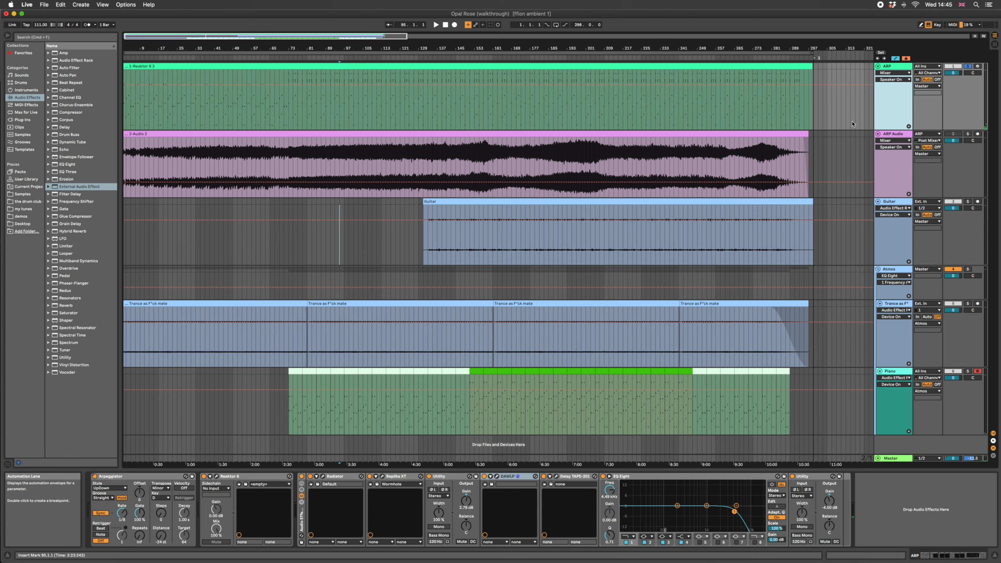
{"action": "left_click", "coordinate": [897, 135]}
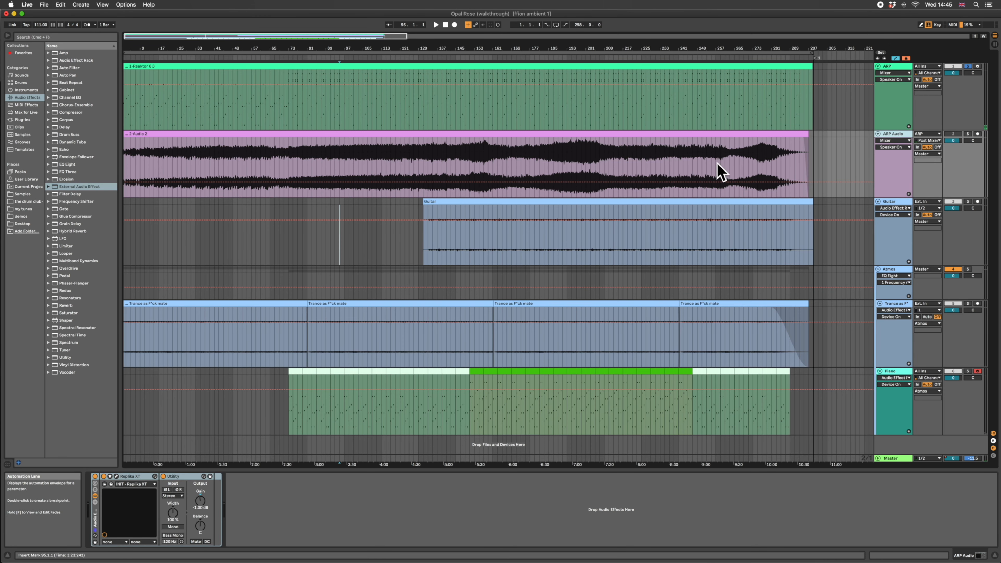
{"action": "left_click_drag", "start_coordinate": [323, 162], "coordinate": [610, 155]}
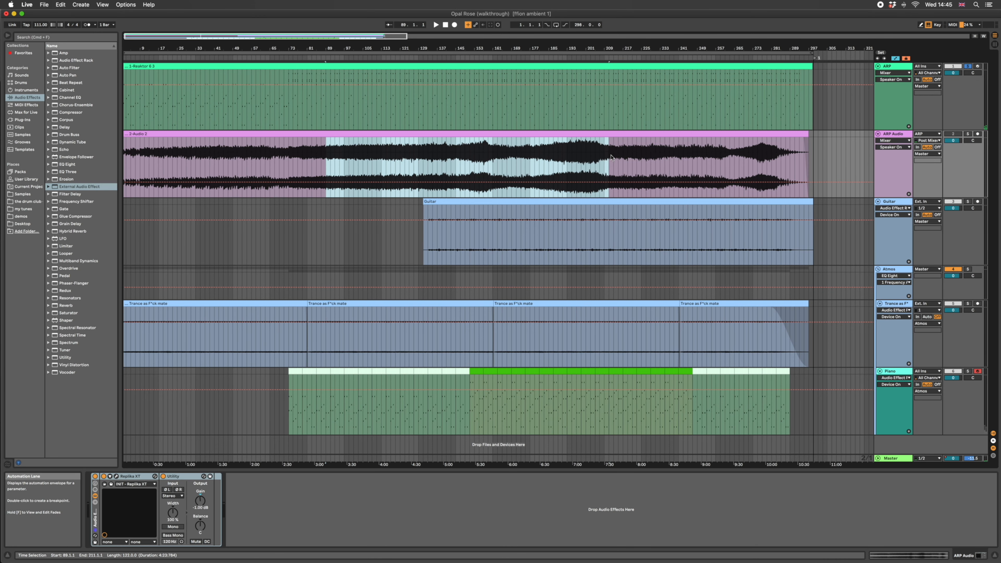
{"action": "left_click", "coordinate": [610, 157]}
Step: Show the Guitar and Trance as F*ck mate device chains and highlight bars 133 to 251 of the Trance track
{"action": "left_click", "coordinate": [894, 202]}
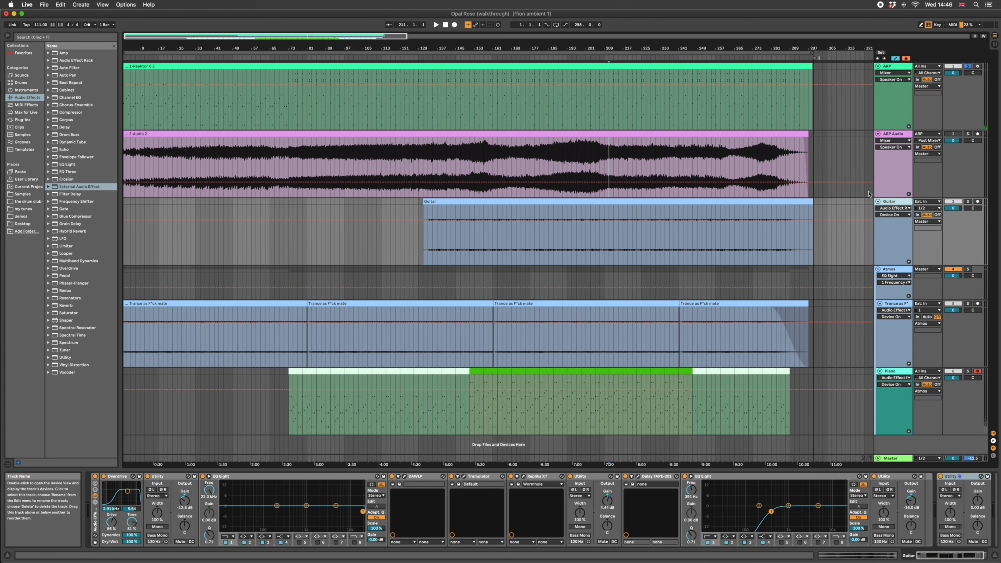
{"action": "left_click", "coordinate": [895, 303]}
{"action": "left_click", "coordinate": [898, 371]}
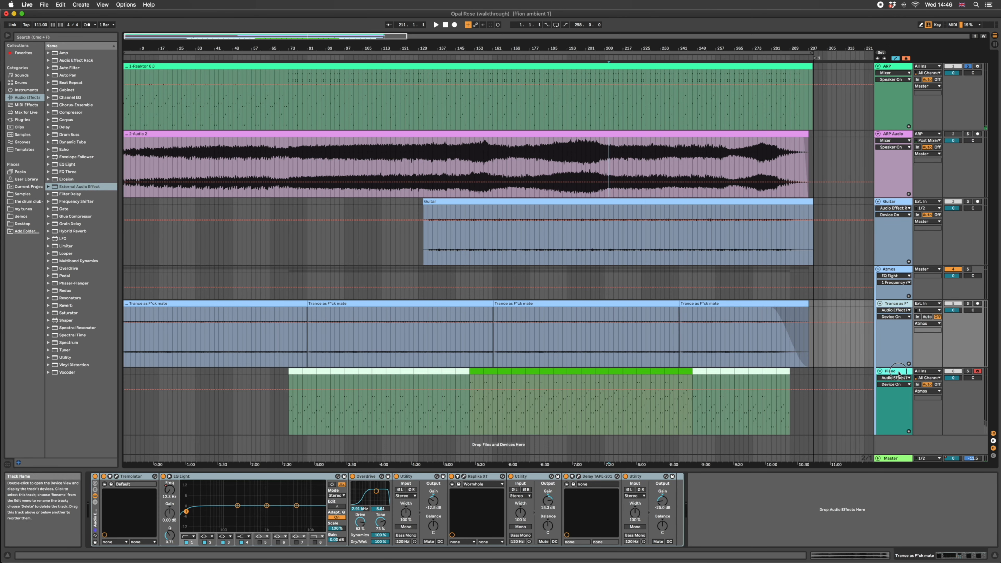
{"action": "left_click", "coordinate": [897, 304]}
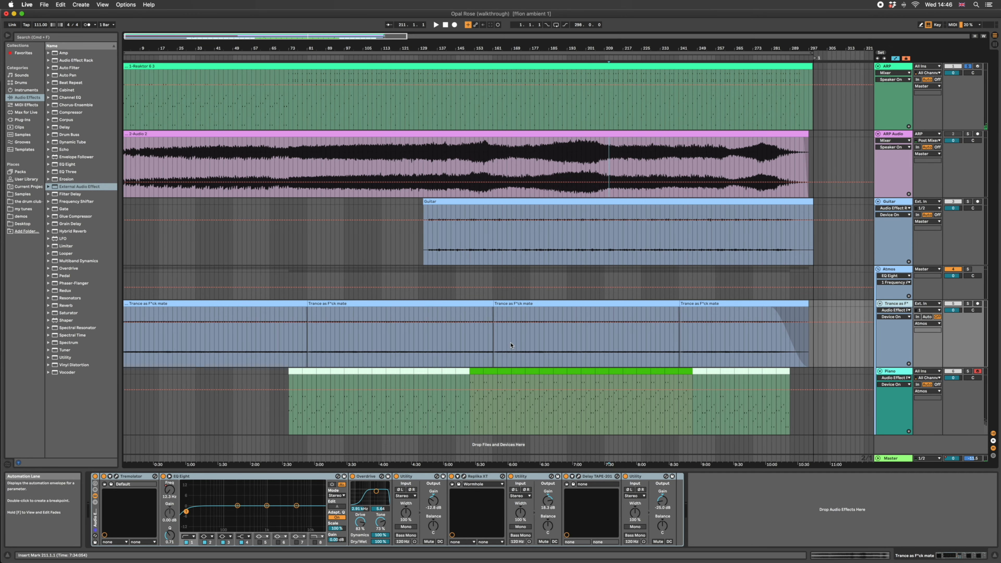
{"action": "left_click_drag", "start_coordinate": [428, 343], "coordinate": [701, 343]}
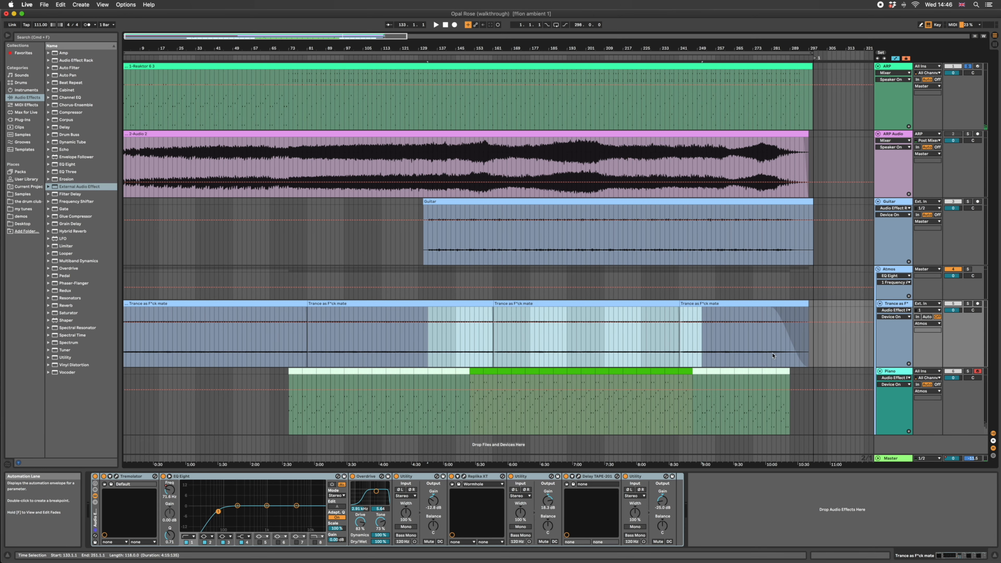
Step: Show the Piano track's devices, view the Kontakt Una Corda instrument window and close it
{"action": "left_click", "coordinate": [892, 371]}
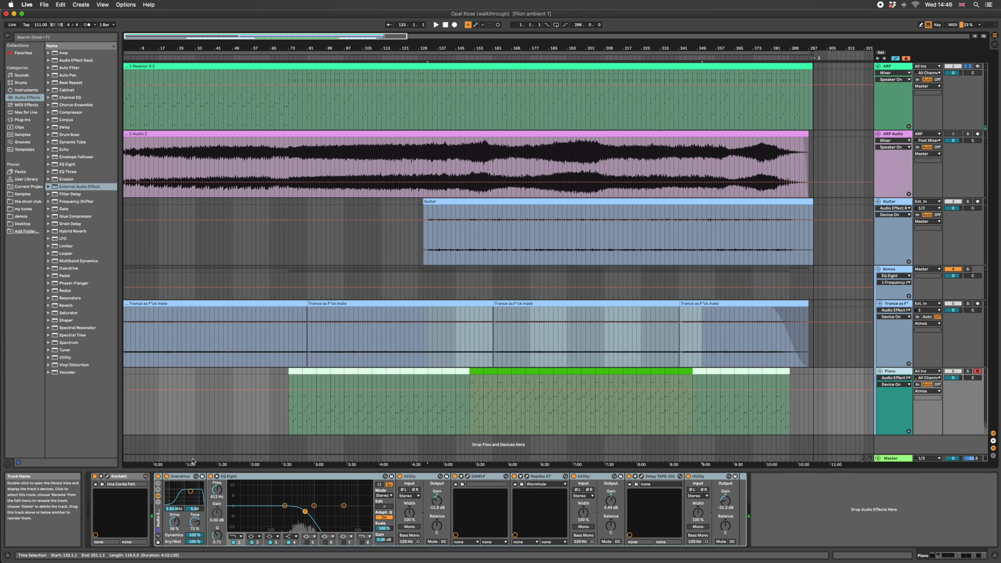
{"action": "left_click", "coordinate": [106, 478]}
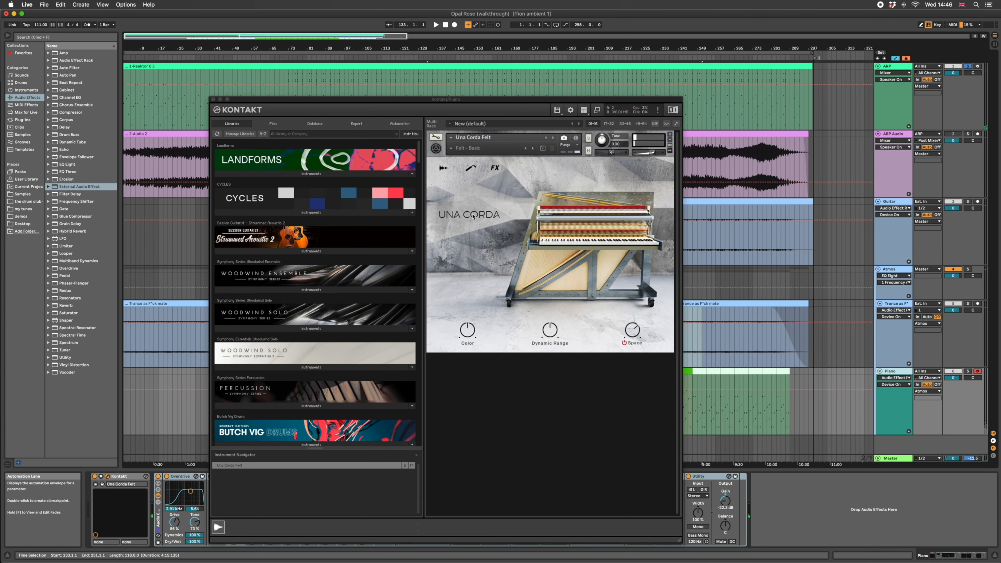
{"action": "left_click", "coordinate": [213, 101]}
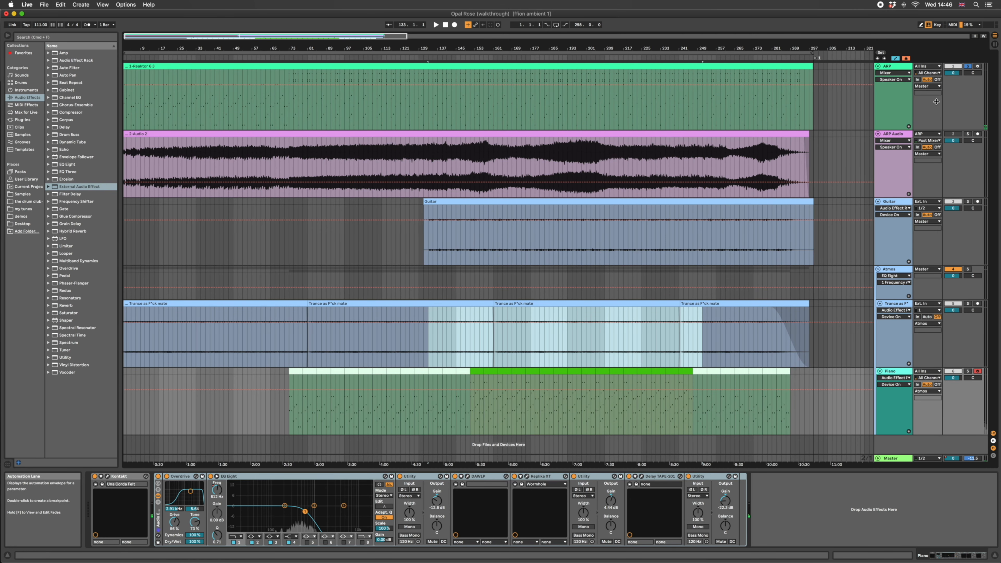
Step: Select the Reaktor 6 device on the ARP track and start playback from bar 139
{"action": "left_click", "coordinate": [897, 102]}
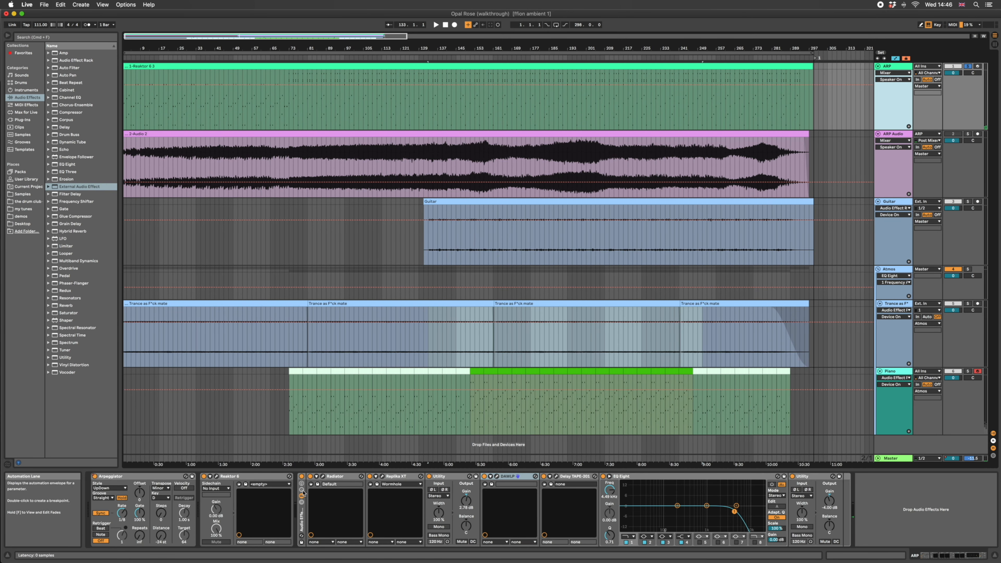
{"action": "left_click", "coordinate": [243, 476]}
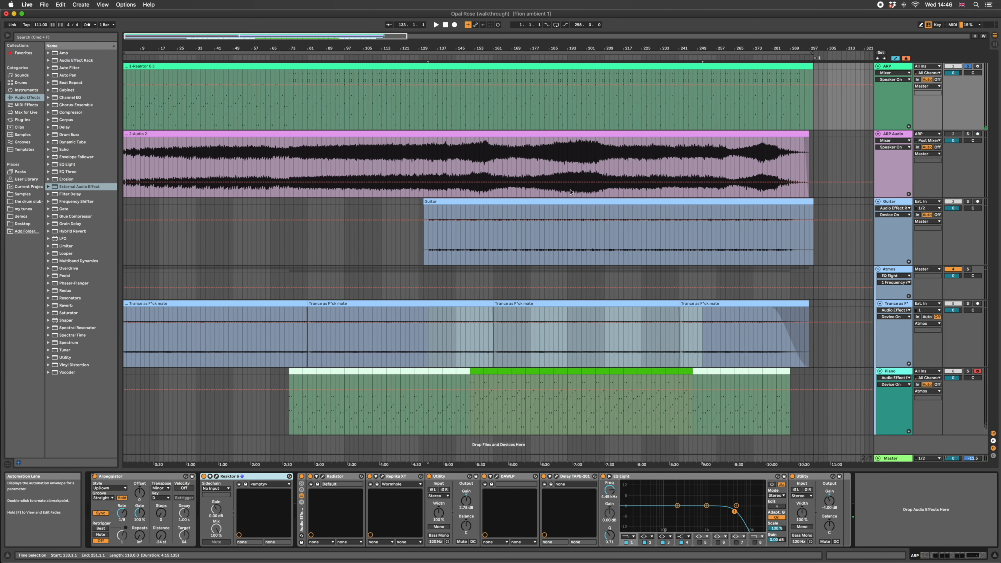
{"action": "left_click", "coordinate": [468, 103]}
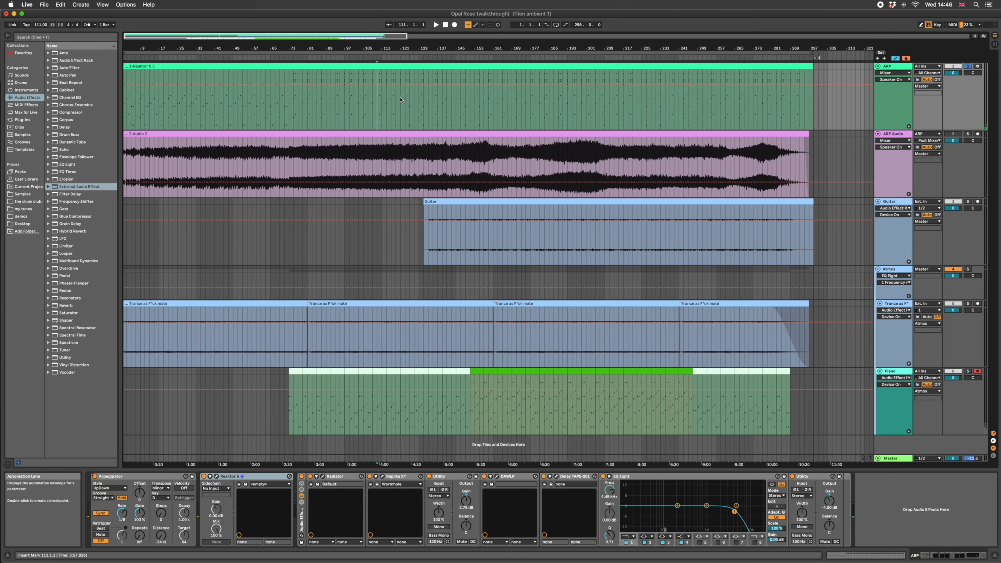
{"action": "left_click", "coordinate": [442, 99]}
{"action": "key", "text": "space"}
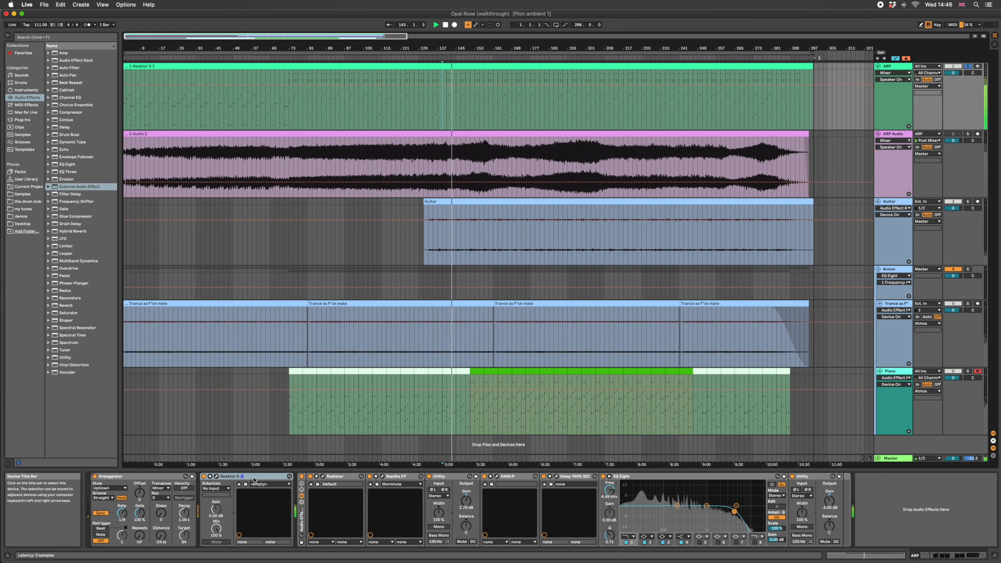
Step: Open the Reaktor 6 Blue Odyssey window and bypass the ARP track's Audio Effect Rack to hear the dry synth
{"action": "left_click", "coordinate": [216, 477]}
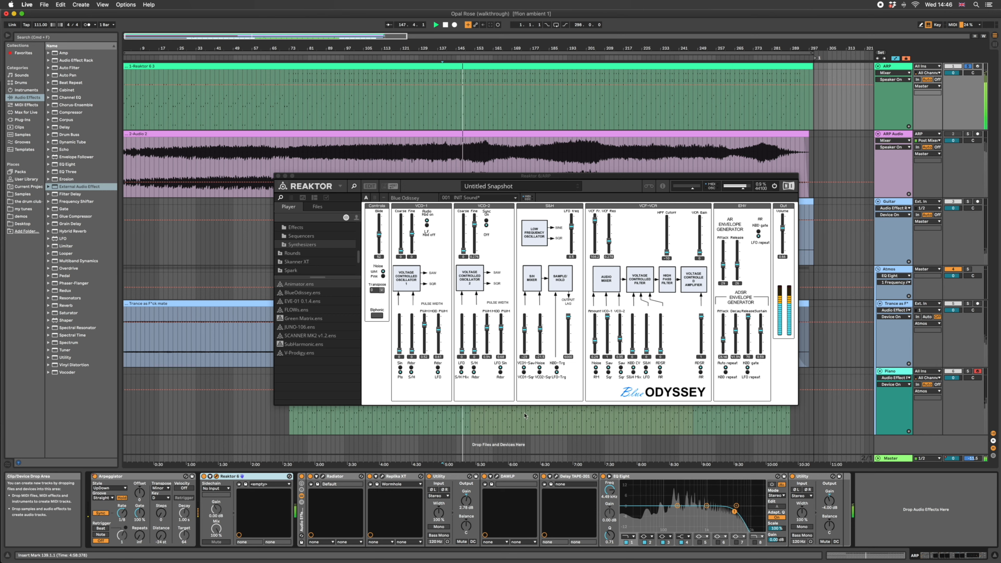
{"action": "left_click", "coordinate": [302, 477]}
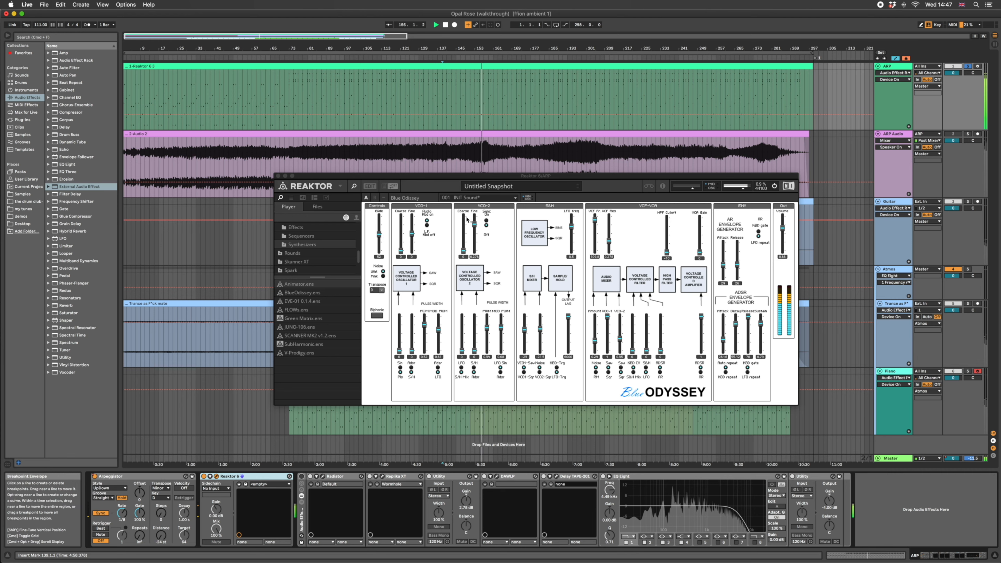
Step: View the notes of the ARP MIDI clip, return to the track's devices and switch the Audio Effect Rack back on
{"action": "double_click", "coordinate": [458, 66]}
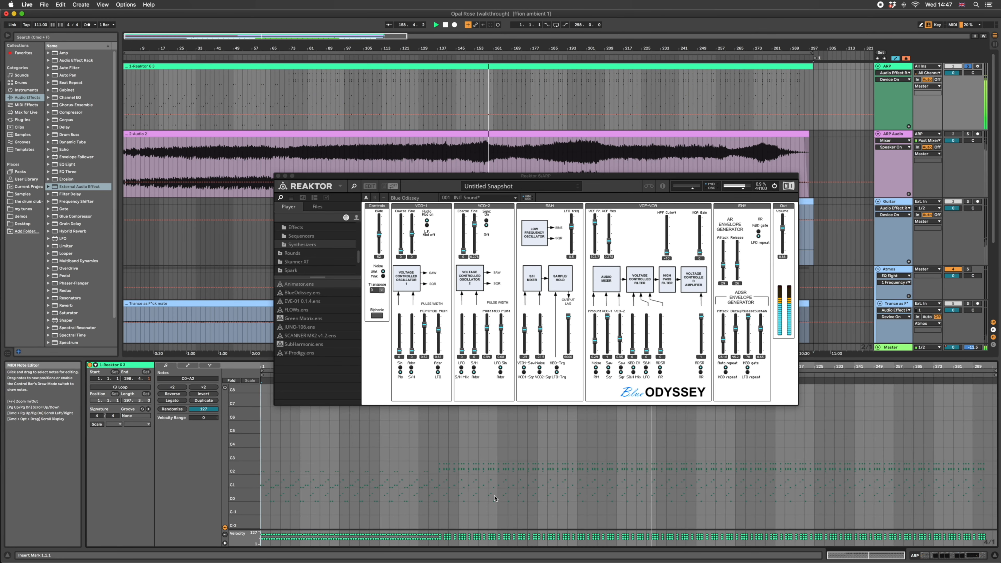
{"action": "double_click", "coordinate": [891, 66]}
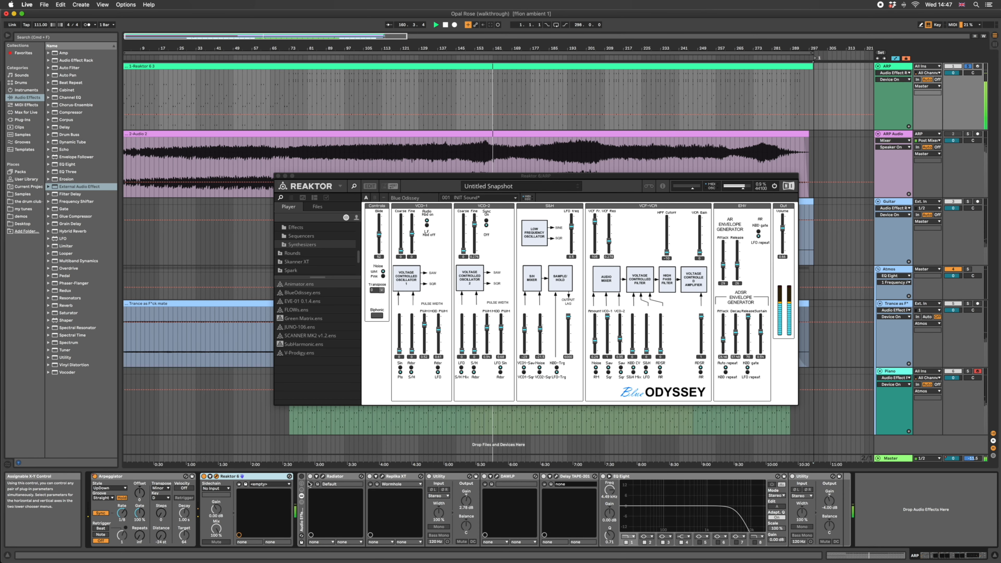
{"action": "left_click", "coordinate": [369, 476]}
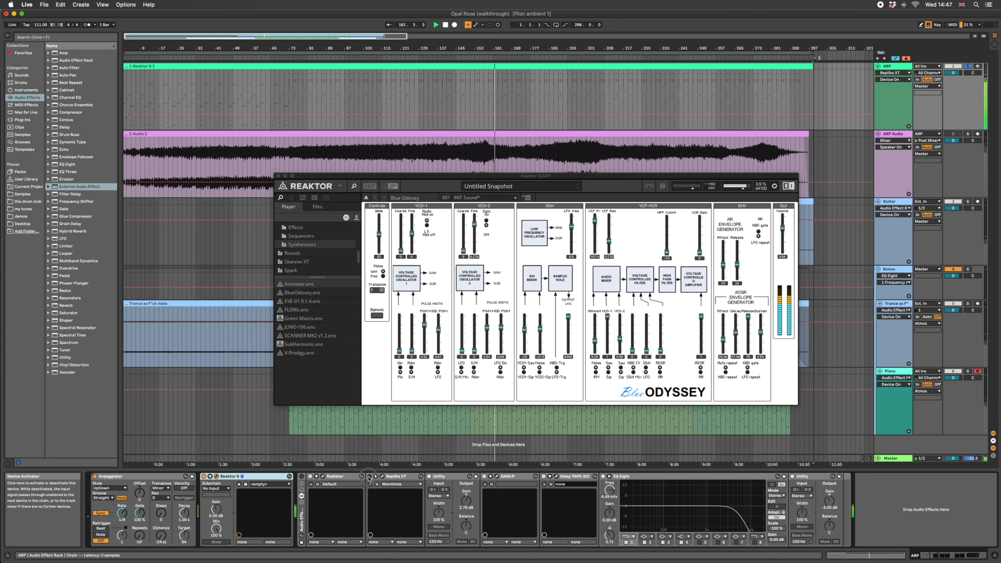
{"action": "left_click", "coordinate": [302, 476]}
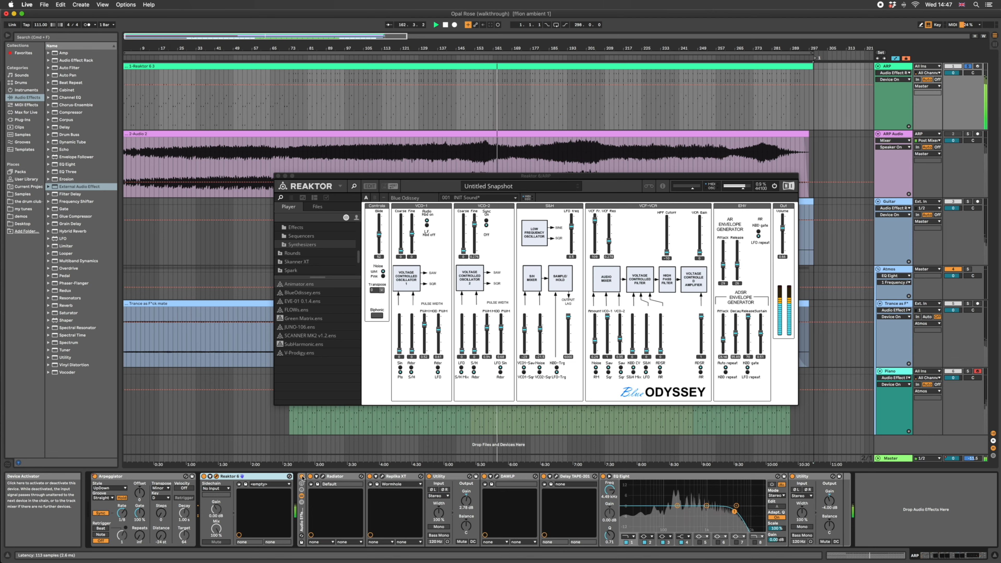
Step: Open the Radiator and Replika XT plug-in windows on the ARP track and arrange them side by side
{"action": "left_click", "coordinate": [322, 478]}
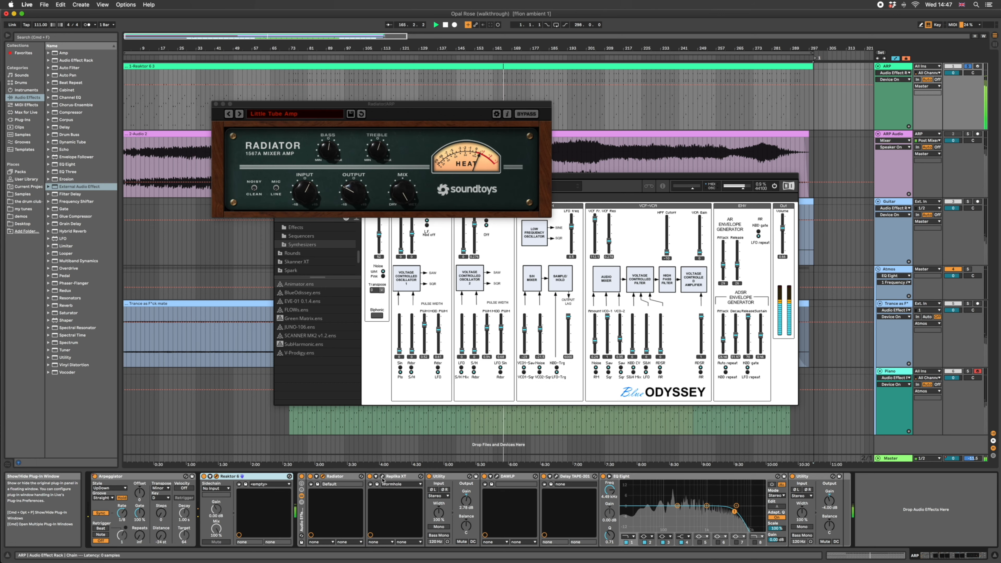
{"action": "left_click", "coordinate": [391, 480]}
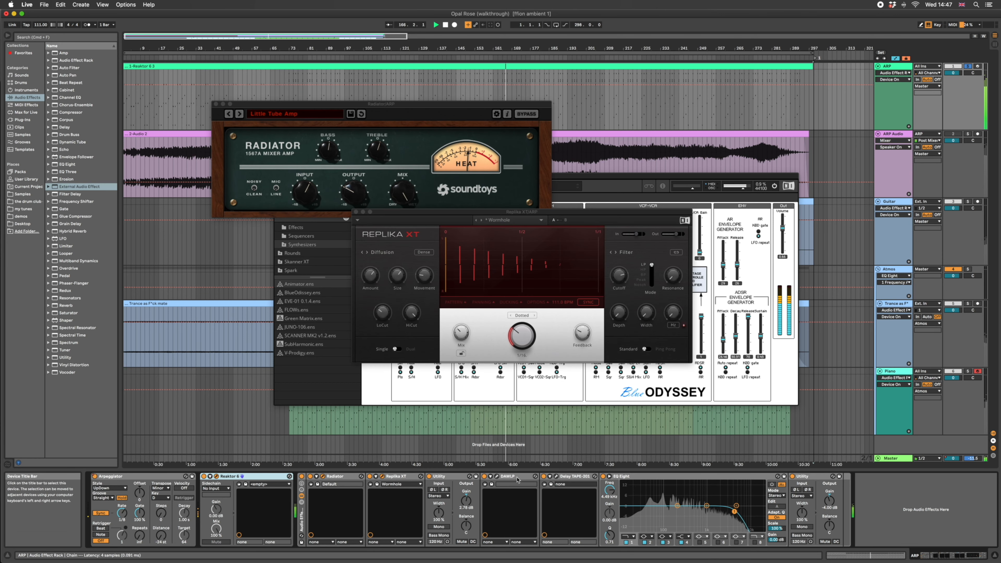
{"action": "left_click_drag", "start_coordinate": [384, 214], "coordinate": [577, 206]}
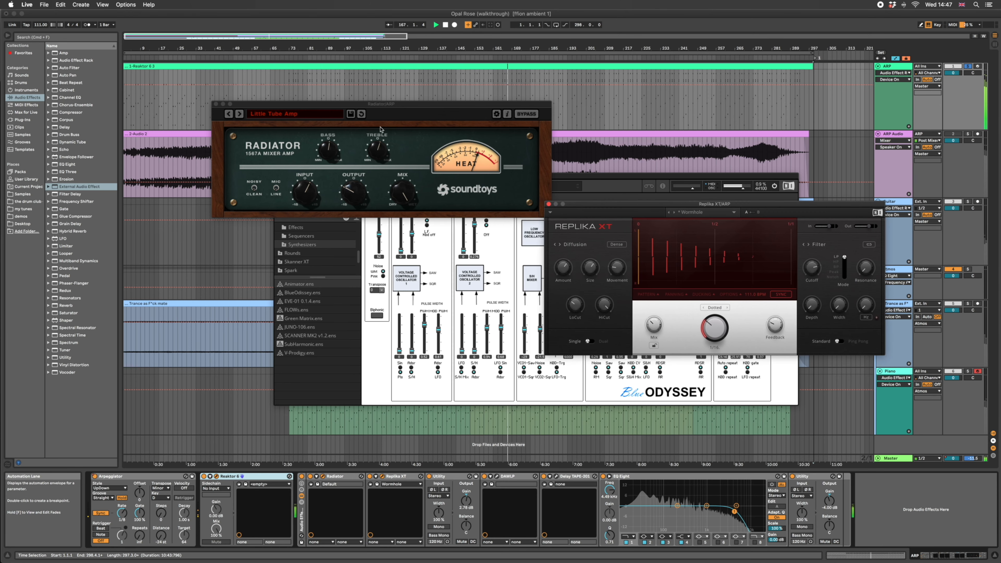
{"action": "left_click_drag", "start_coordinate": [362, 106], "coordinate": [357, 219]}
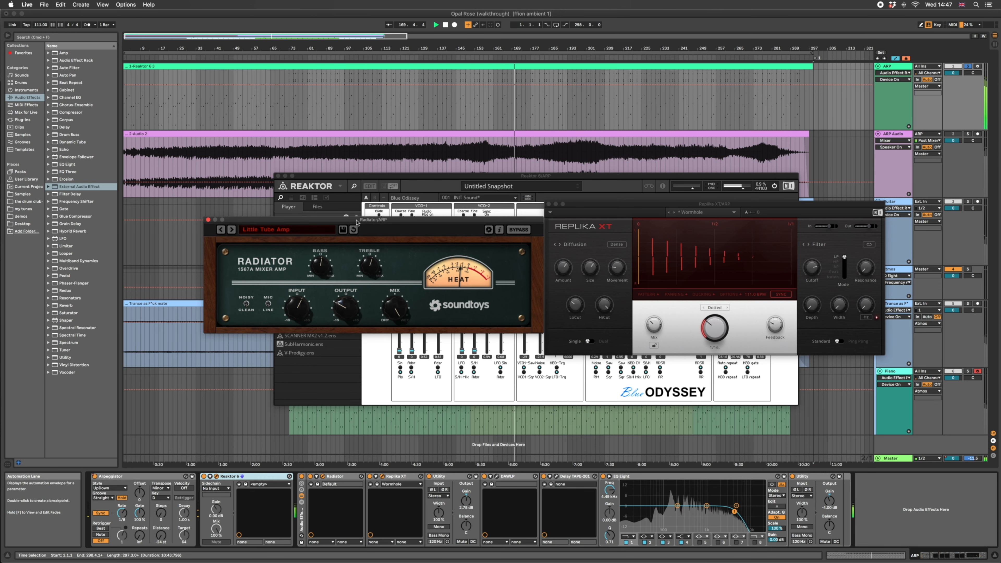
Step: Open the DAW LP plug-in window and place it between the Radiator and Replika XT windows
{"action": "left_click", "coordinate": [512, 477]}
{"action": "left_click", "coordinate": [497, 476]}
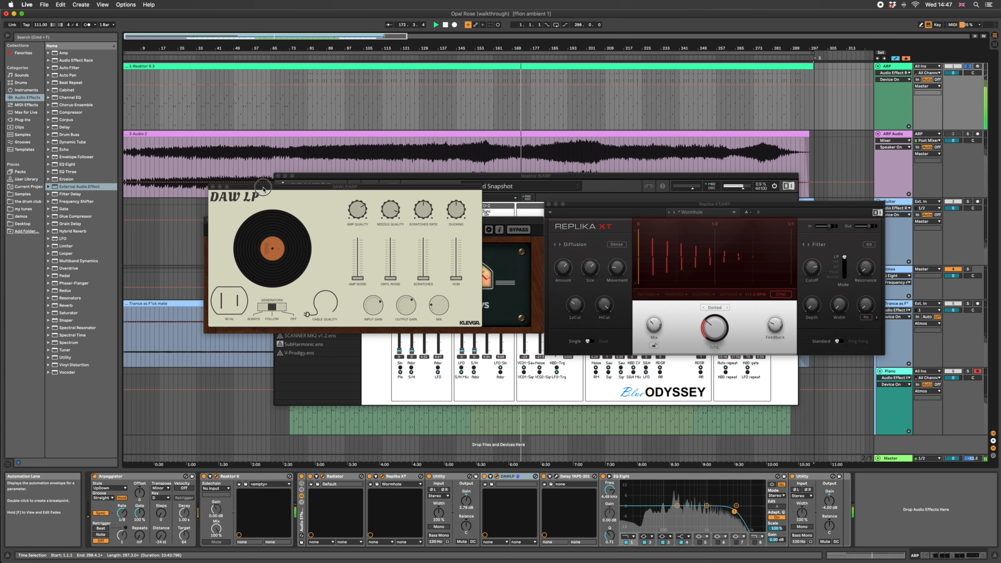
{"action": "left_click_drag", "start_coordinate": [264, 189], "coordinate": [330, 221]}
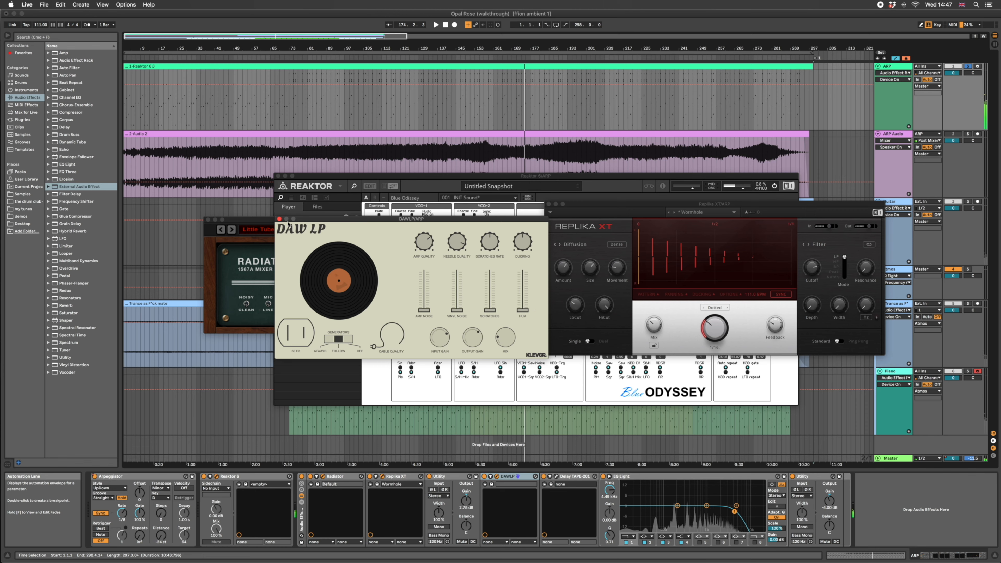
{"action": "left_click_drag", "start_coordinate": [309, 219], "coordinate": [359, 207]}
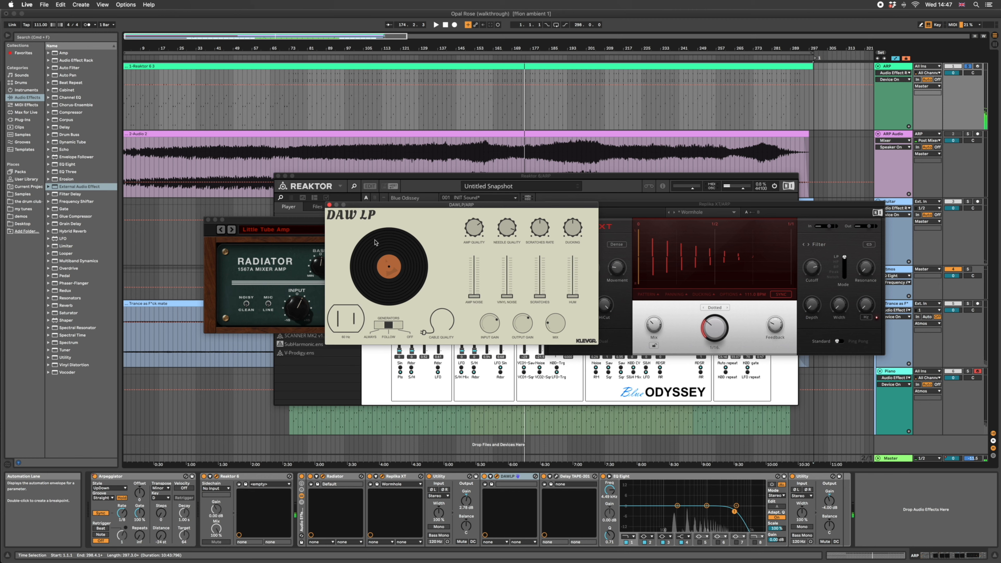
Step: Open the Delay TAPE-201 plug-in window and move it so the other effect windows stay partly uncovered
{"action": "left_click", "coordinate": [556, 476]}
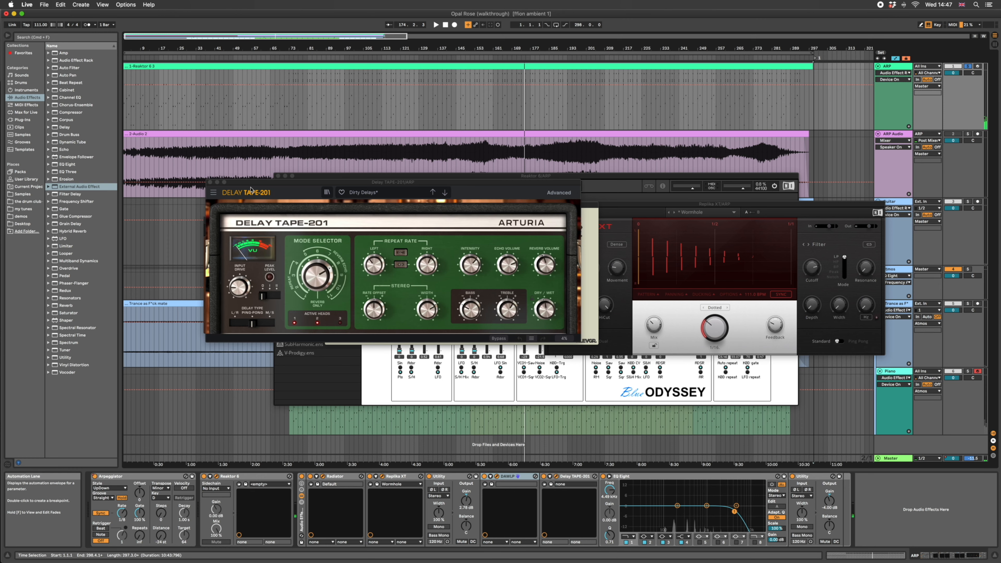
{"action": "left_click_drag", "start_coordinate": [248, 183], "coordinate": [354, 201]}
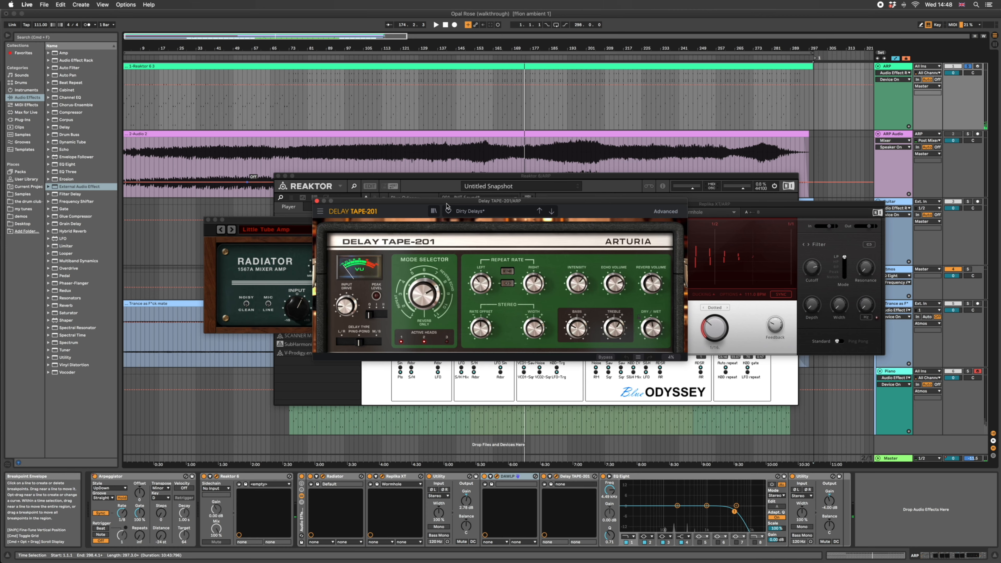
{"action": "left_click_drag", "start_coordinate": [459, 203], "coordinate": [534, 217]}
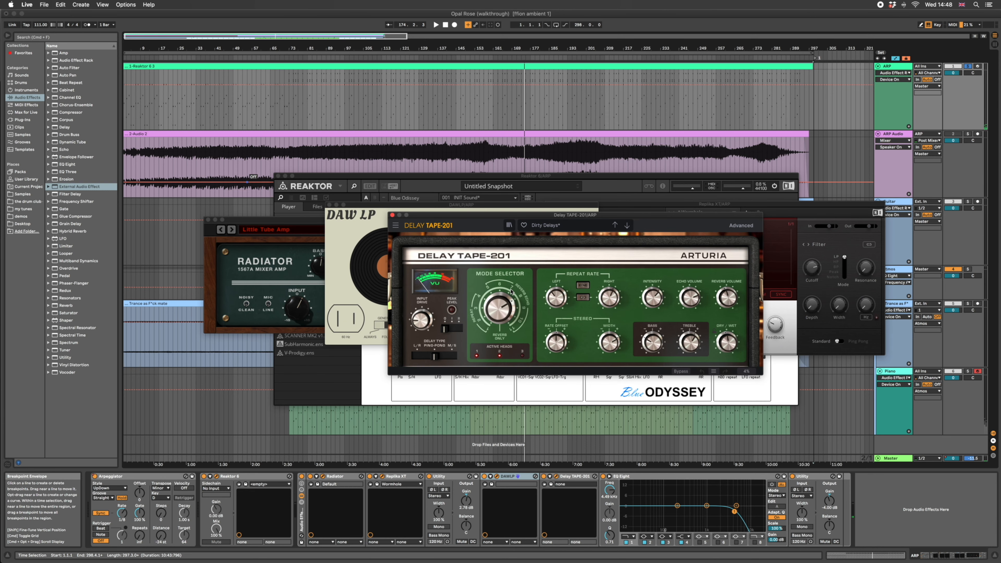
Step: Close the Delay TAPE-201, DAW LP, Radiator and Replika XT windows, leaving only the Reaktor window open
{"action": "left_click", "coordinate": [393, 216]}
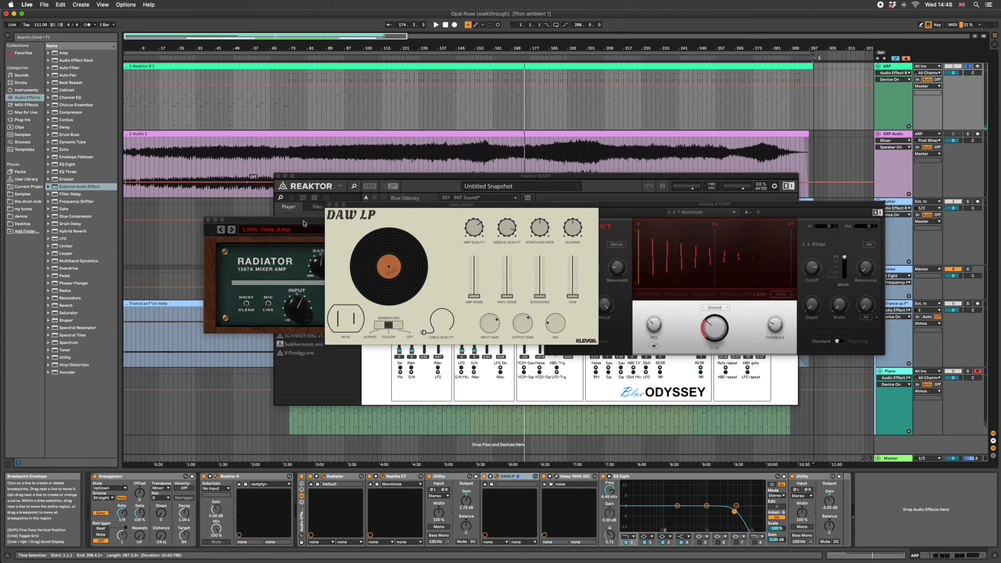
{"action": "left_click", "coordinate": [328, 205]}
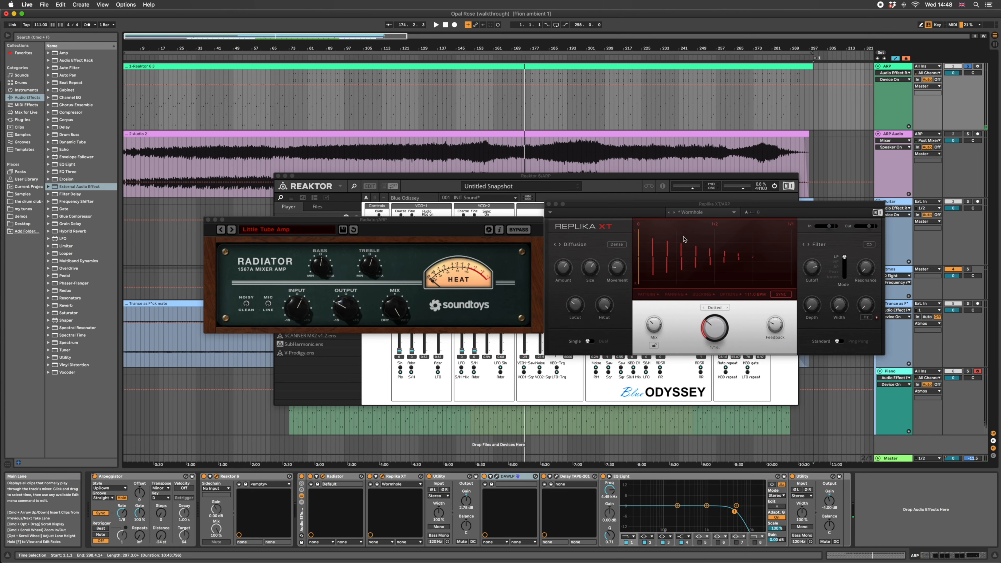
{"action": "left_click_drag", "start_coordinate": [624, 213], "coordinate": [624, 228]}
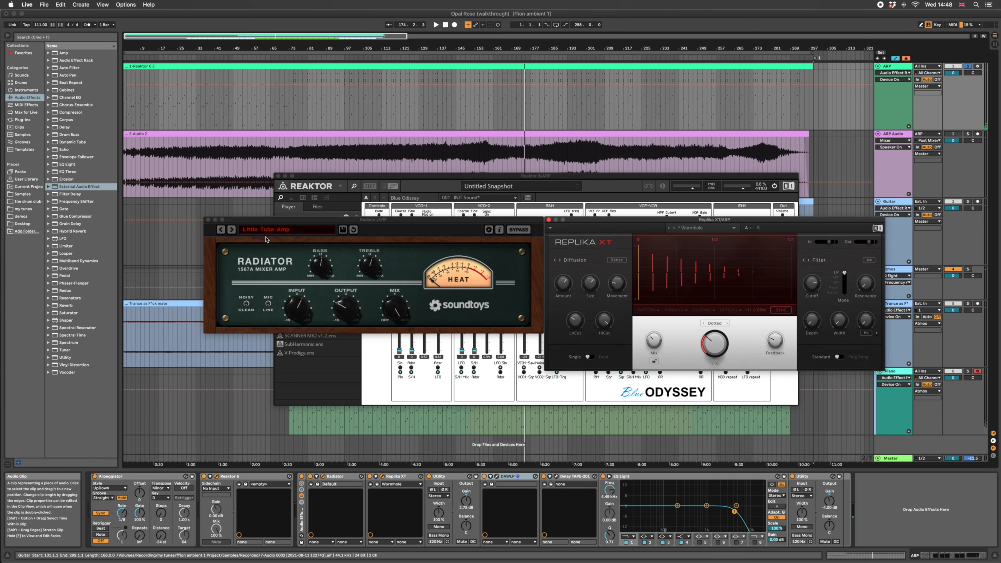
{"action": "left_click", "coordinate": [208, 220]}
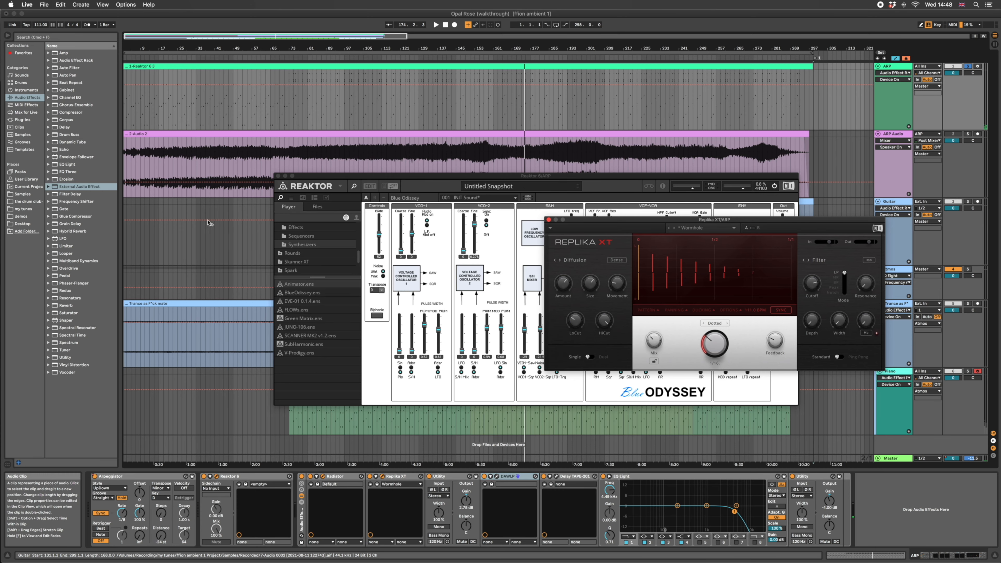
{"action": "left_click", "coordinate": [549, 221]}
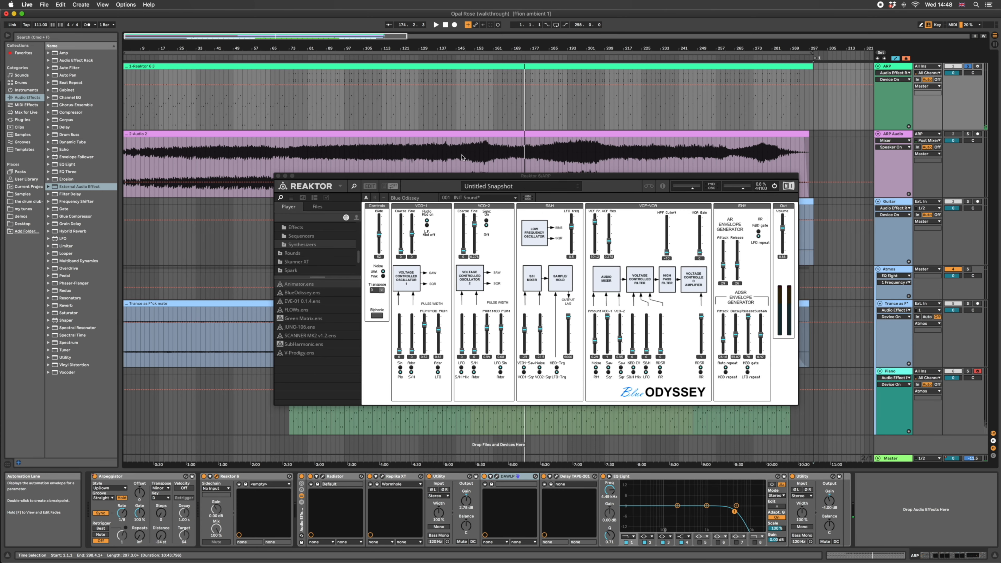
Step: Play the ARP track from bar 139
{"action": "left_click", "coordinate": [461, 156]}
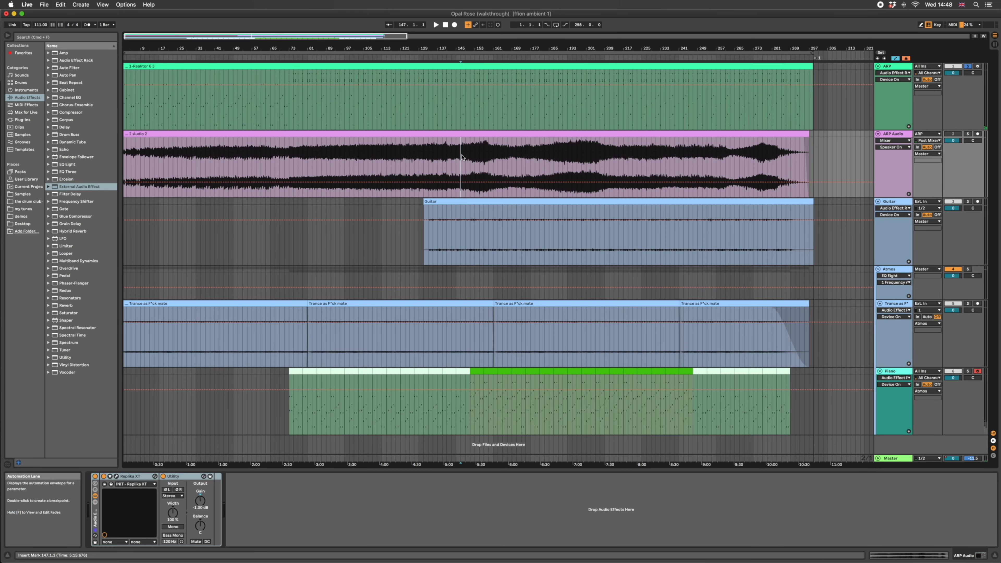
{"action": "left_click", "coordinate": [444, 91]}
{"action": "key", "text": "space"}
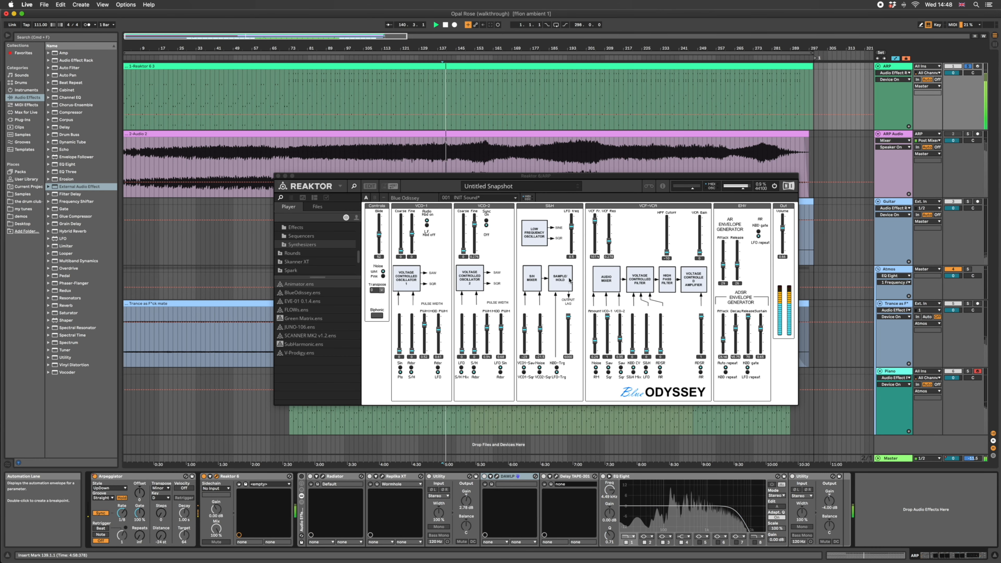
Step: Move the Reaktor window up clear of the ARP clip's note editor, and show the ARP device chain with Arpeggiator selected
{"action": "double_click", "coordinate": [456, 66]}
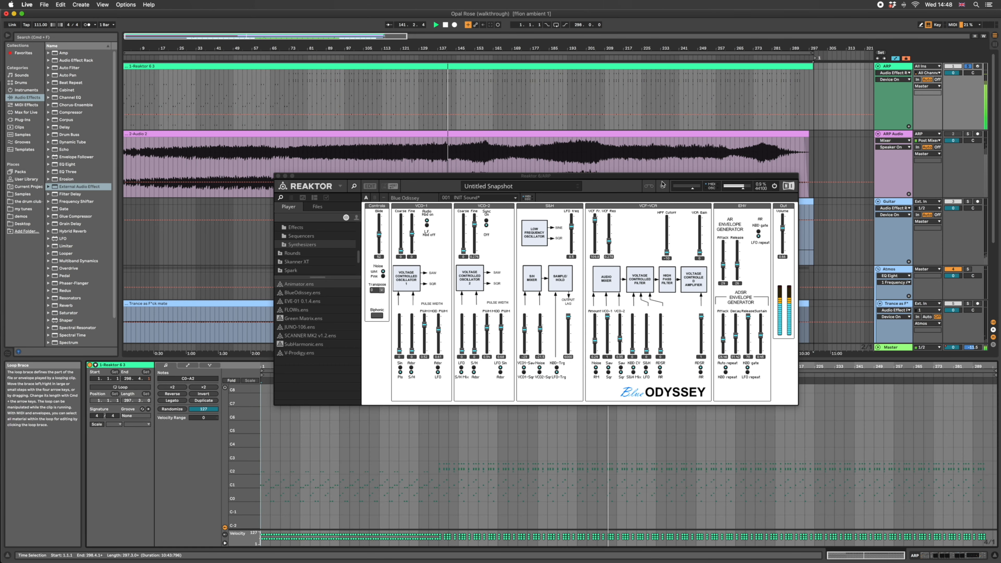
{"action": "left_click_drag", "start_coordinate": [662, 176], "coordinate": [665, 47]}
{"action": "left_click", "coordinate": [889, 66]}
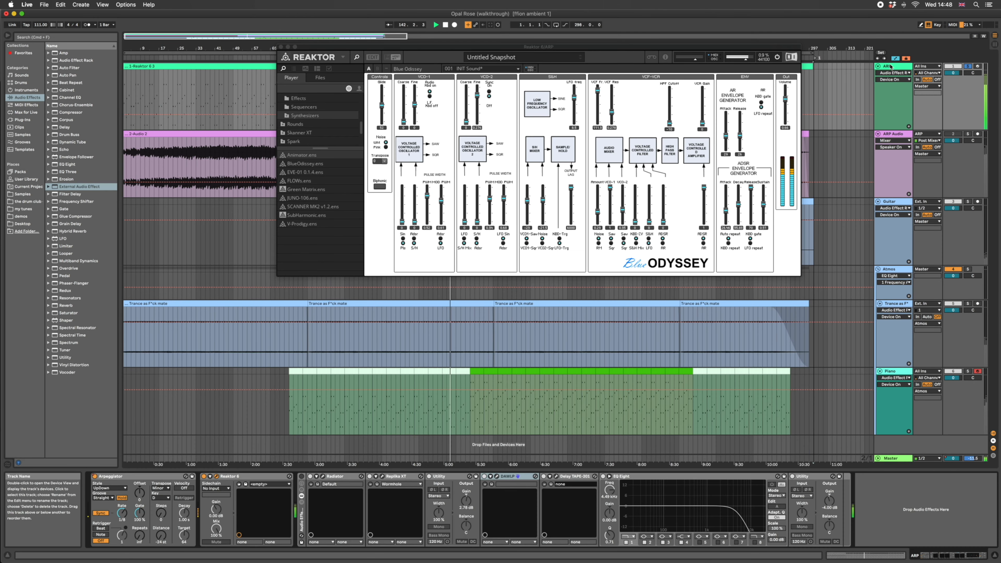
{"action": "left_click", "coordinate": [102, 477]}
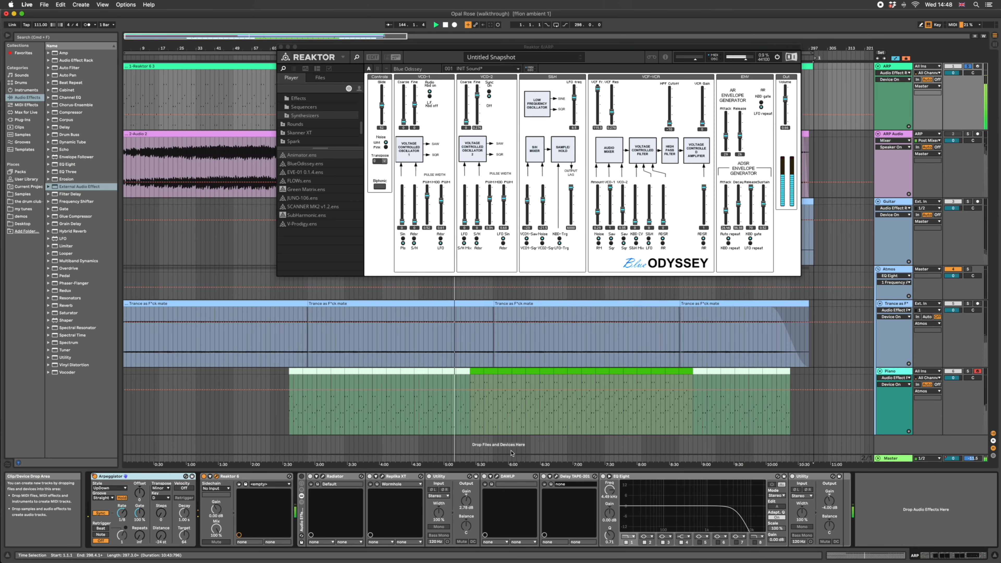
Step: Examine the ARP clip's MIDI notes from around bar 147 at a closer zoom
{"action": "key", "text": "shift+Tab"}
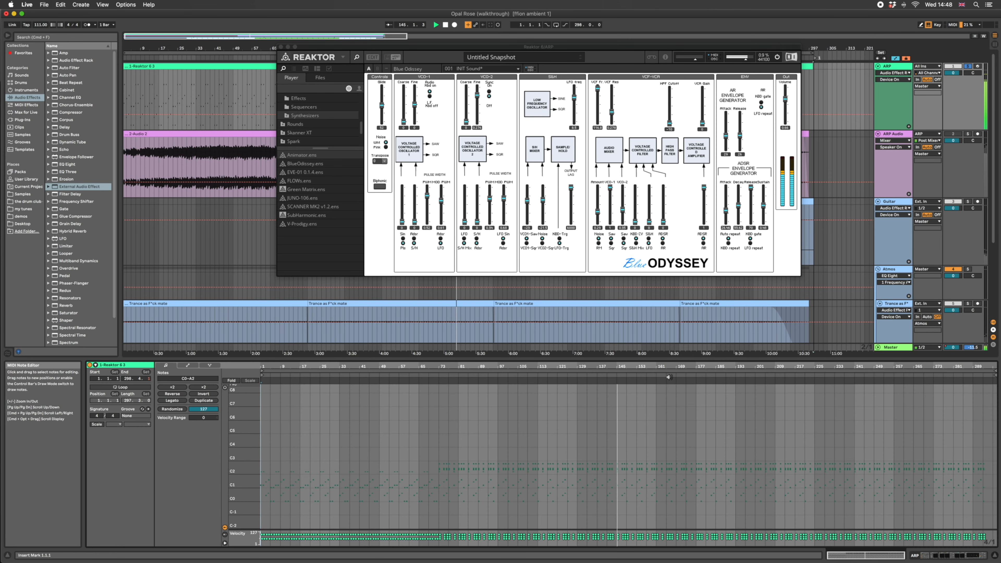
{"action": "left_click_drag", "start_coordinate": [668, 377], "coordinate": [265, 439]}
{"action": "scroll", "coordinate": [404, 439], "scroll_direction": "down", "scroll_amount": 3}
{"action": "scroll", "coordinate": [405, 440], "scroll_direction": "left", "scroll_amount": 2}
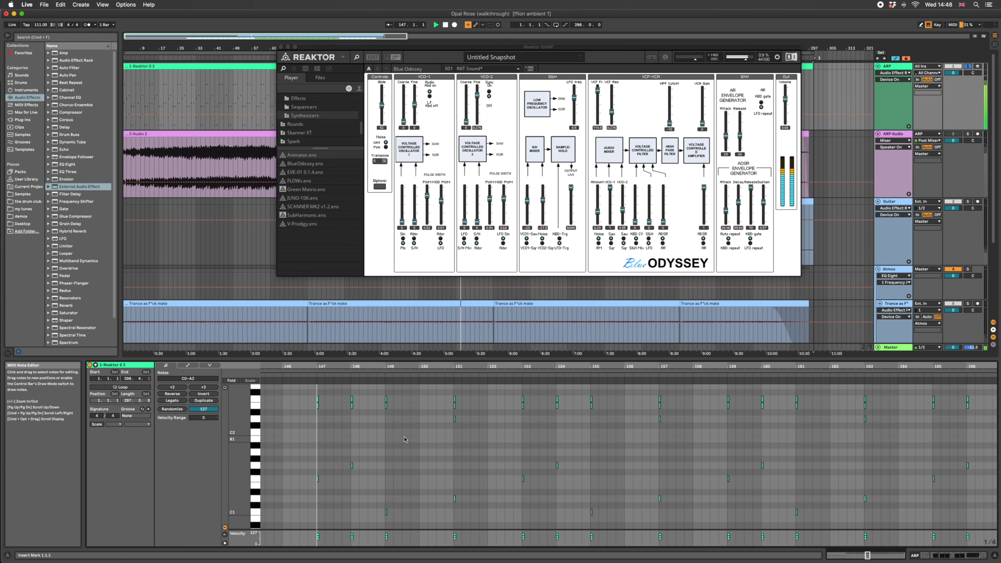
{"action": "left_click_drag", "start_coordinate": [245, 435], "coordinate": [233, 436]}
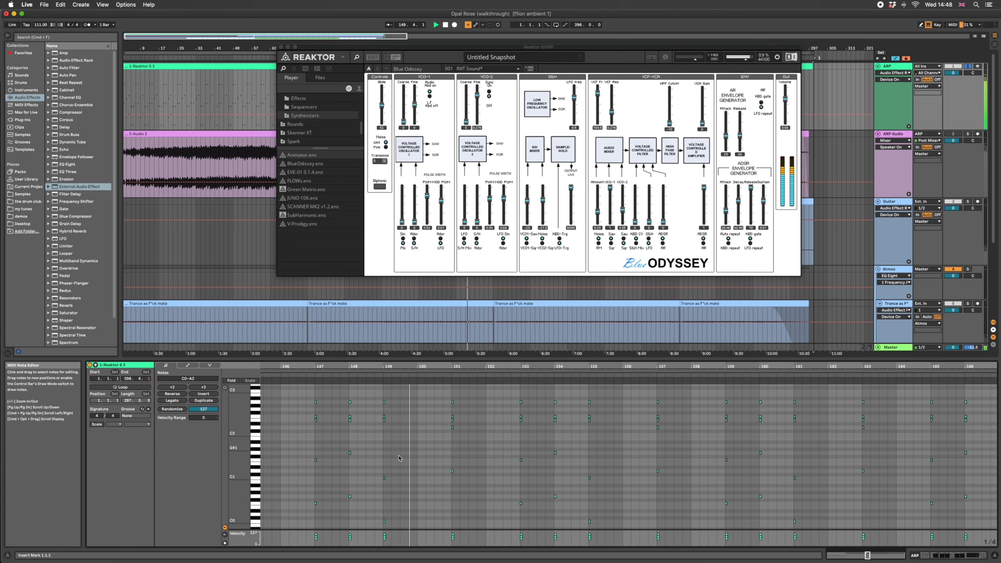
{"action": "left_click_drag", "start_coordinate": [237, 452], "coordinate": [231, 453]}
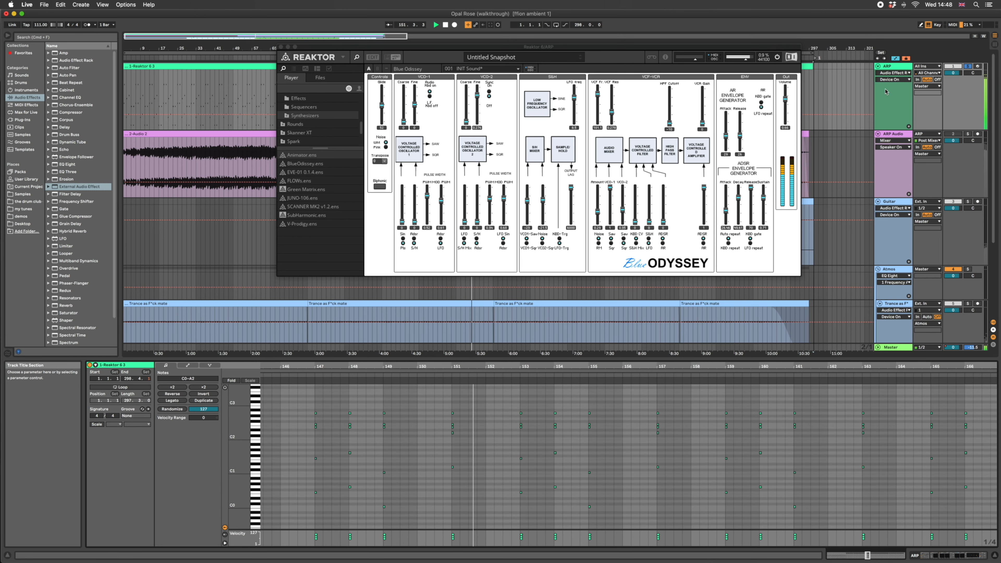
Step: Return to the ARP device chain, close the Reaktor window and turn the track's audio effect rack back on
{"action": "double_click", "coordinate": [887, 66]}
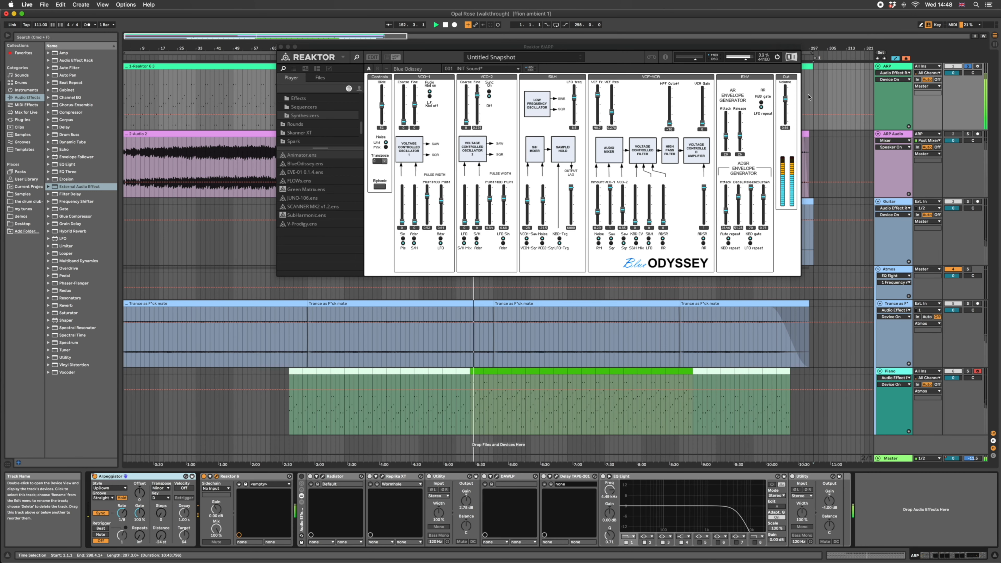
{"action": "left_click", "coordinate": [281, 47]}
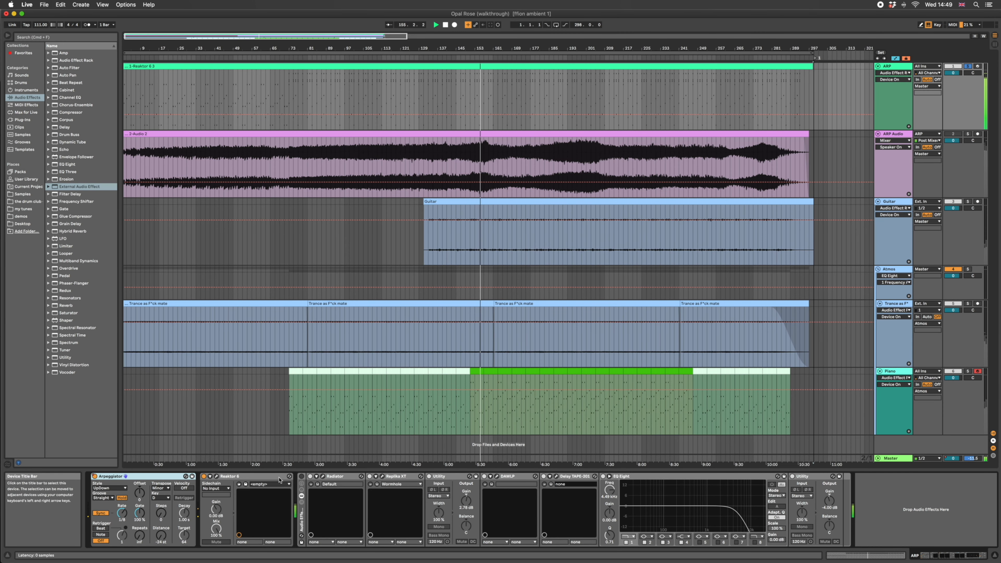
{"action": "left_click", "coordinate": [301, 478]}
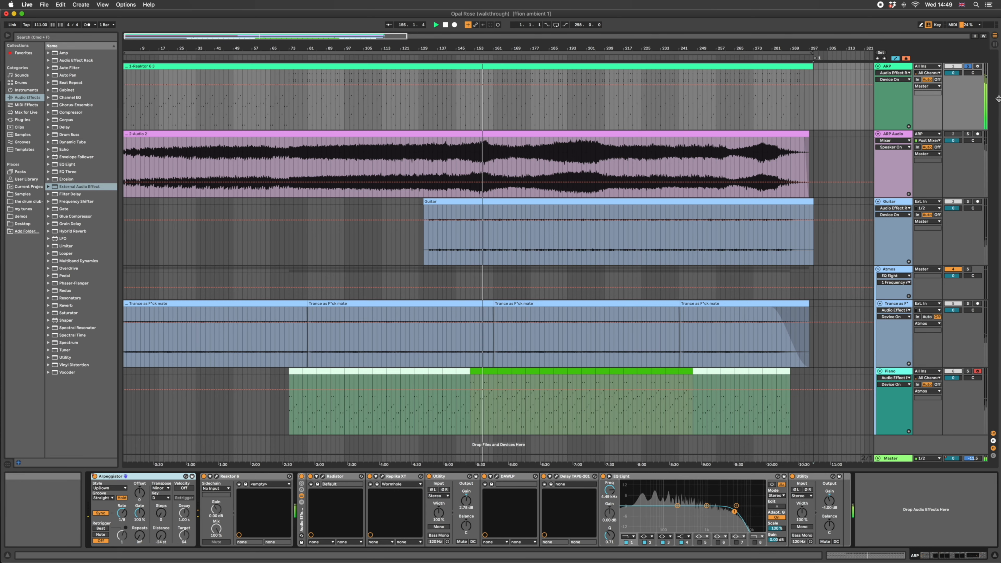
Step: Solo the ARP Audio track and highlight passages of its recorded waveform, finishing with bars 109 to 151
{"action": "left_click", "coordinate": [968, 134]}
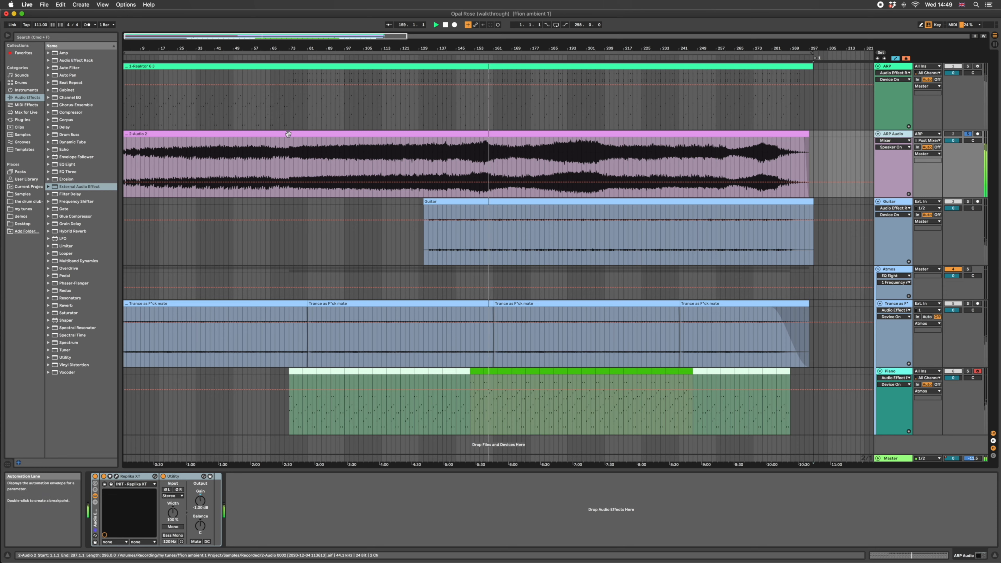
{"action": "left_click_drag", "start_coordinate": [354, 161], "coordinate": [509, 161]}
{"action": "left_click_drag", "start_coordinate": [429, 105], "coordinate": [539, 106]}
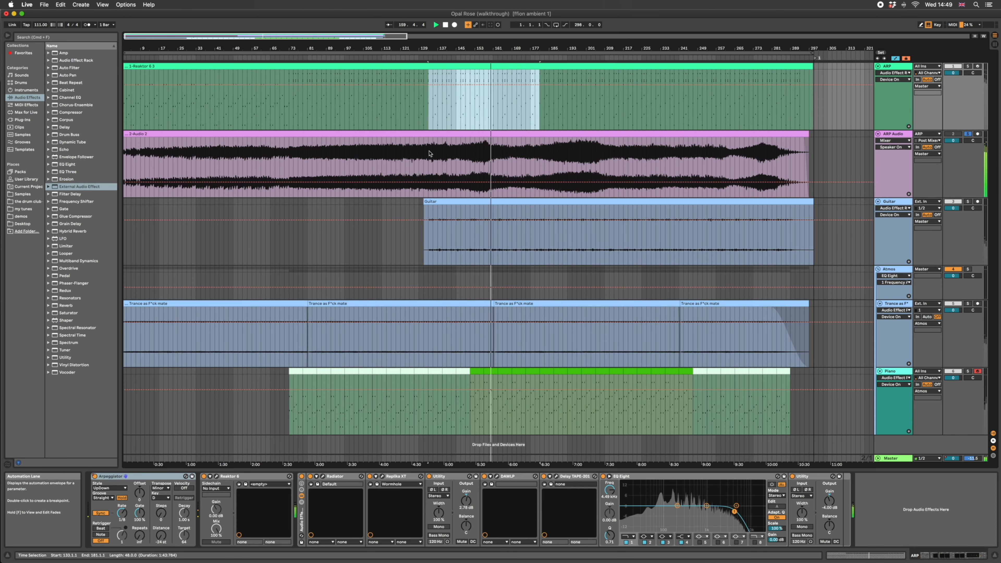
{"action": "left_click_drag", "start_coordinate": [429, 154], "coordinate": [512, 154]}
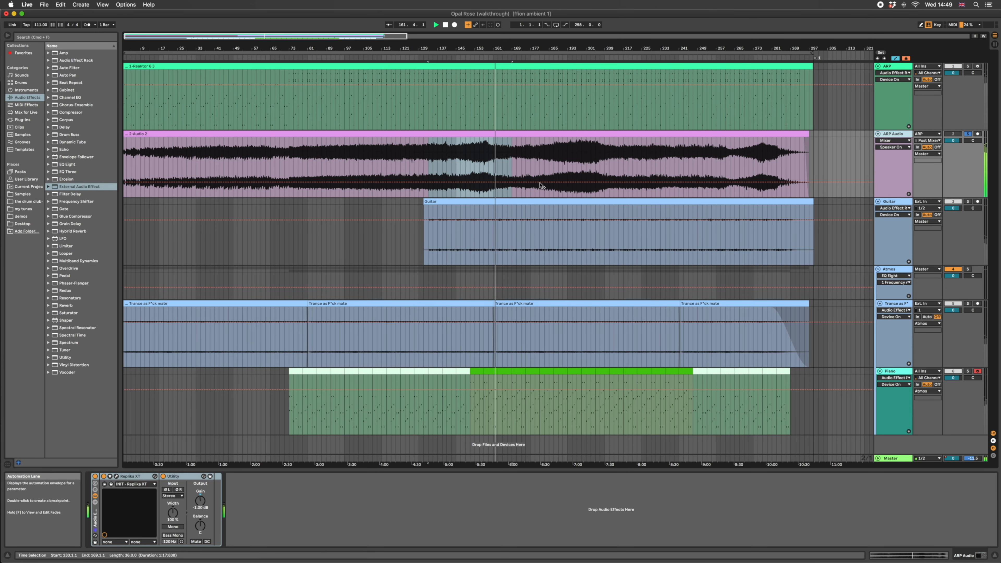
{"action": "left_click_drag", "start_coordinate": [575, 166], "coordinate": [649, 162]}
{"action": "left_click", "coordinate": [649, 162]}
{"action": "left_click_drag", "start_coordinate": [370, 153], "coordinate": [469, 155]}
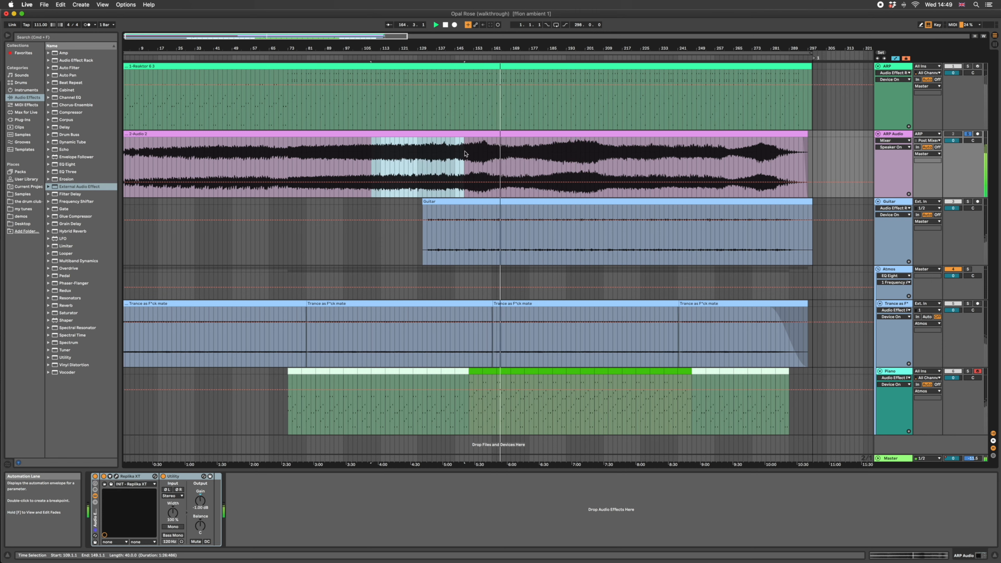
Step: View the Replika XT settings on the ARP Audio track, shifting its window slightly, and close the window
{"action": "left_click", "coordinate": [109, 482]}
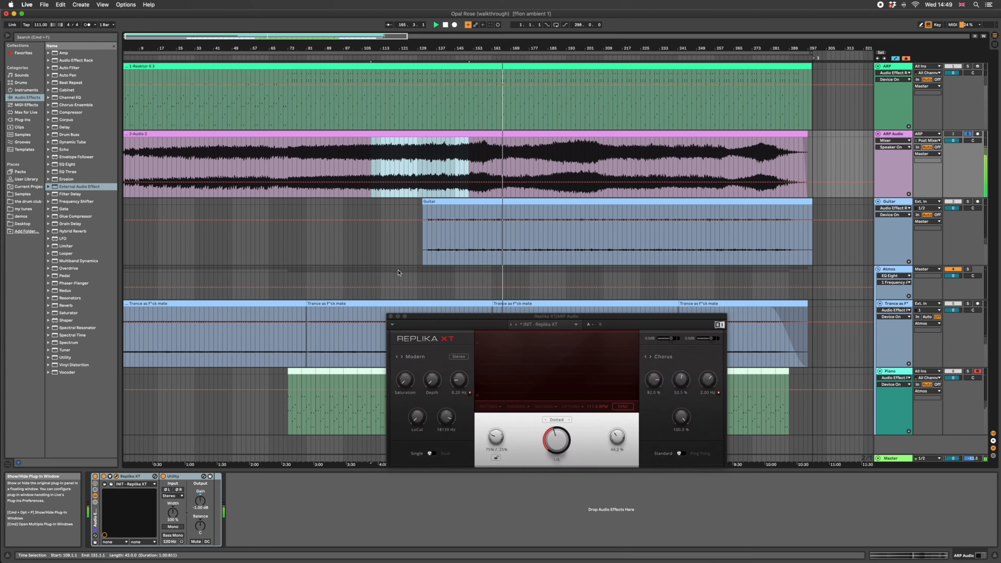
{"action": "left_click", "coordinate": [530, 318]}
{"action": "left_click_drag", "start_coordinate": [530, 317], "coordinate": [500, 307]}
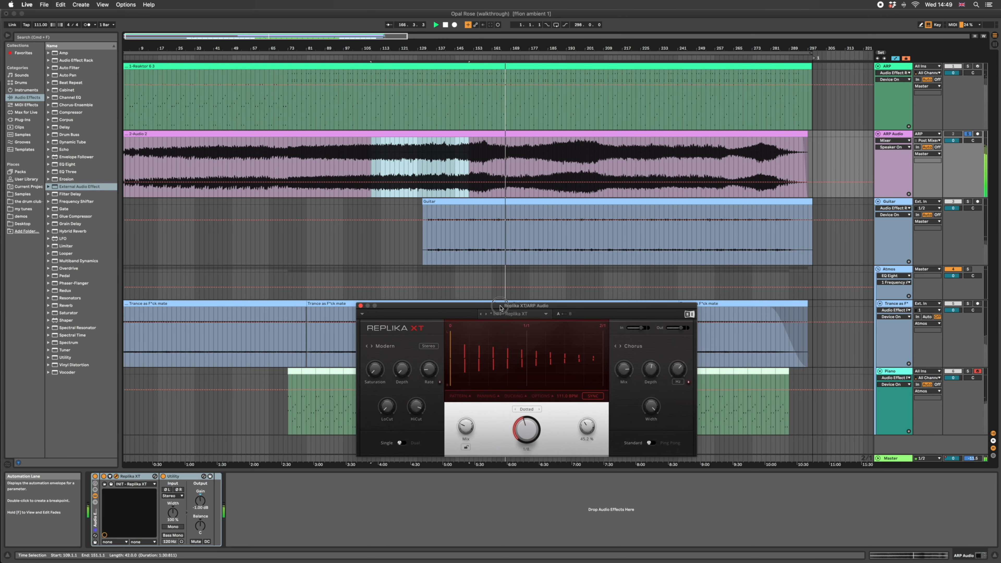
{"action": "left_click", "coordinate": [360, 307]}
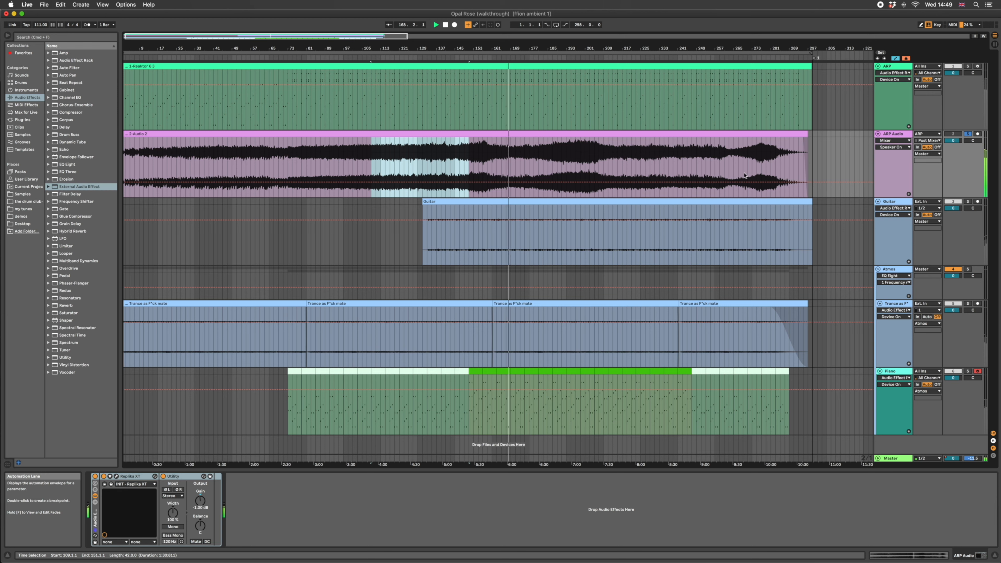
Step: Jump playback to bar 199 and switch the solo from ARP Audio to the ARP track
{"action": "left_click", "coordinate": [579, 154]}
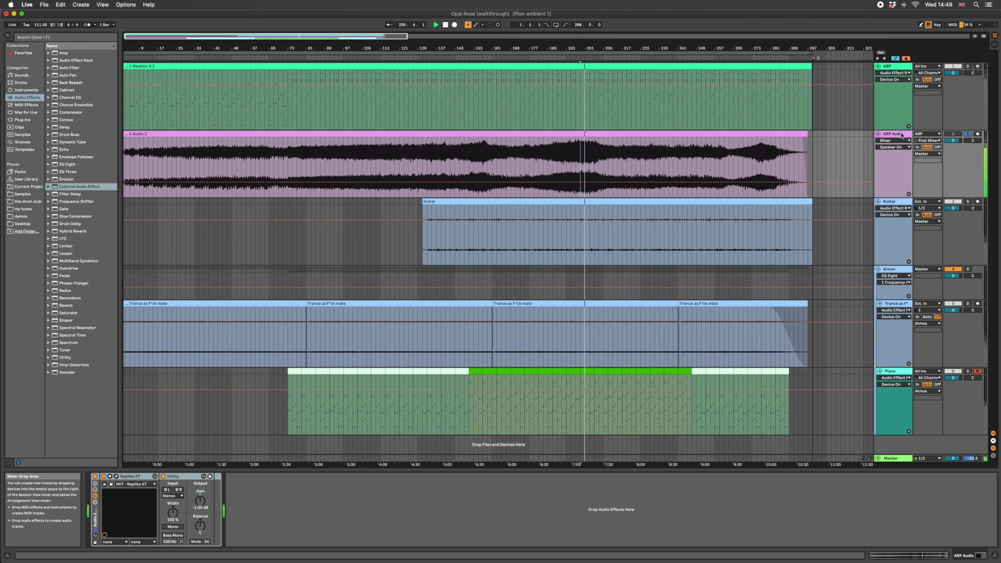
{"action": "left_click", "coordinate": [893, 113]}
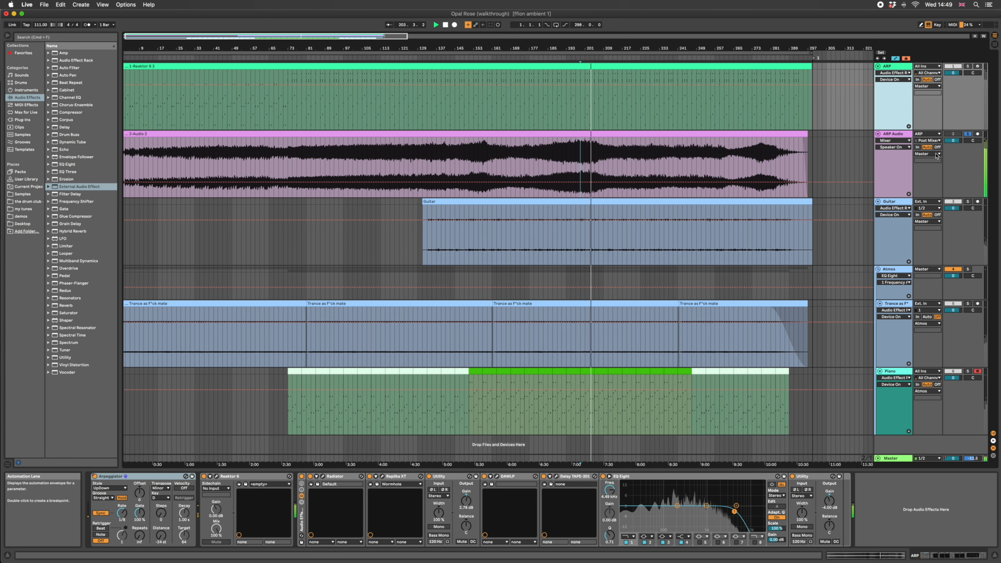
{"action": "left_click", "coordinate": [968, 134]}
{"action": "left_click", "coordinate": [969, 134]}
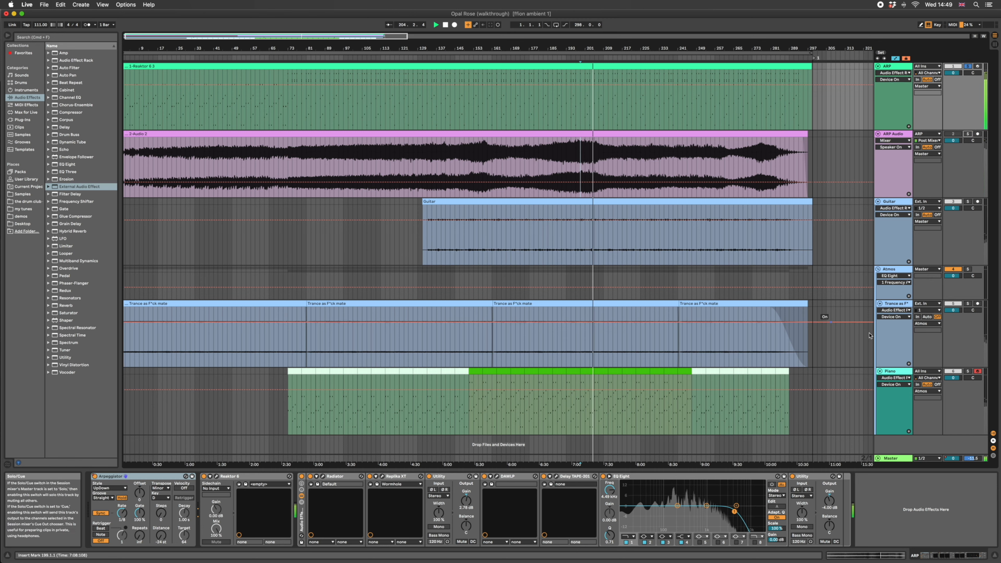
Step: Open the Delay TAPE-201 window on the ARP track and try out the gain of the Utility placed before DAW LP
{"action": "left_click", "coordinate": [440, 477]}
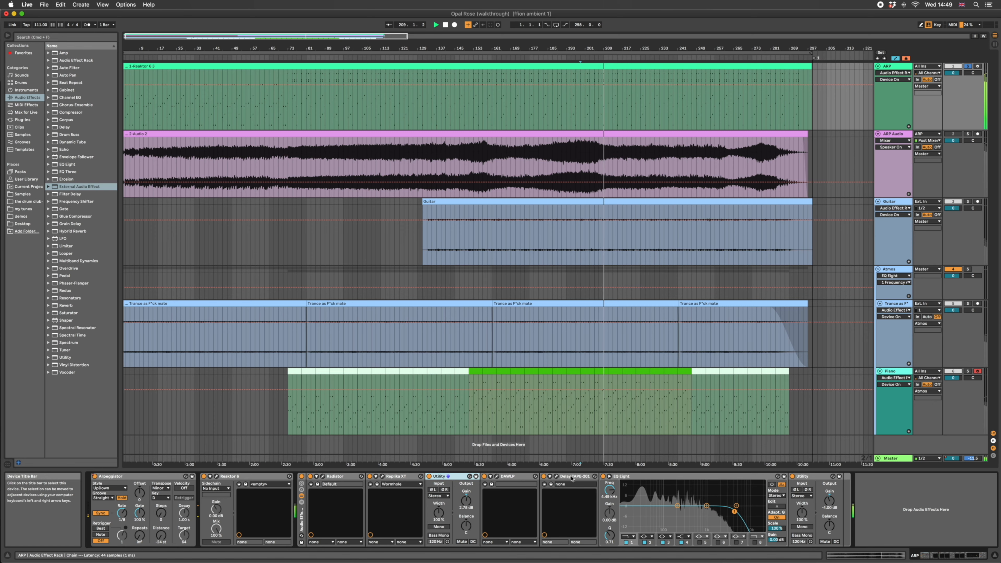
{"action": "left_click", "coordinate": [556, 476]}
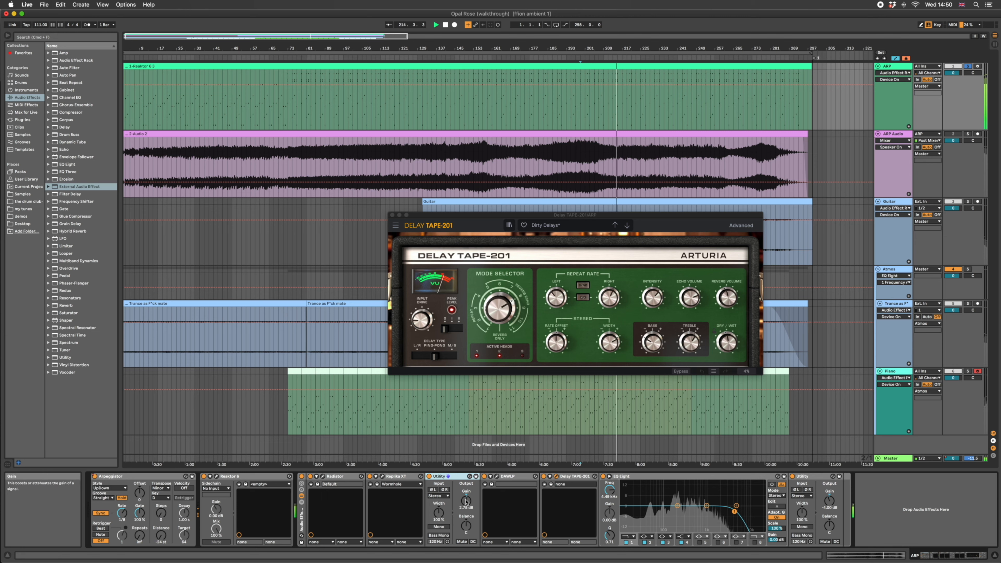
{"action": "mouse_move", "coordinate": [465, 499]}
{"action": "left_mouse_down"}
{"action": "mouse_move", "coordinate": [466, 513]}
{"action": "mouse_move", "coordinate": [465, 493]}
{"action": "left_mouse_up"}
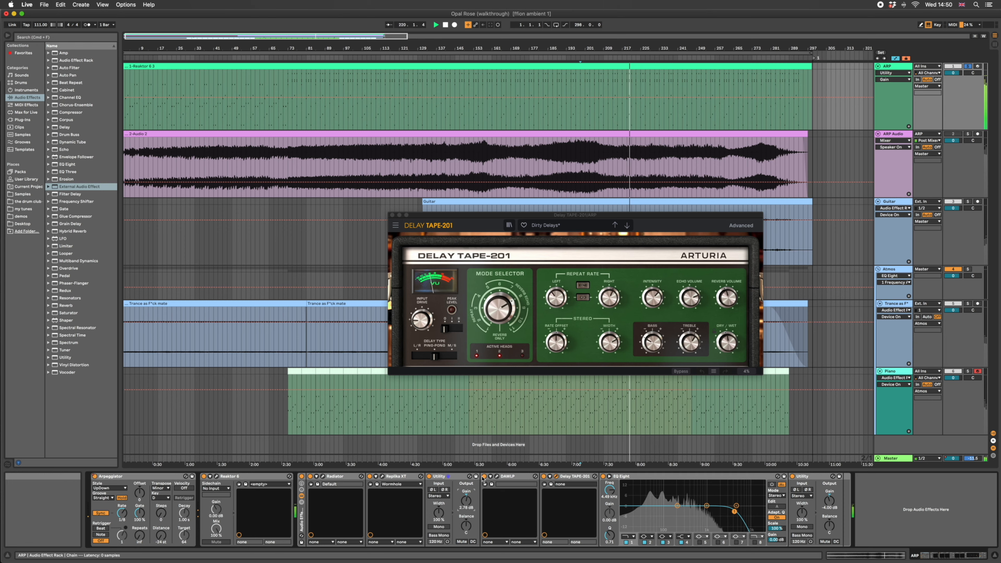
Step: View the ARP track's DAW LP plug-in window, and close both the DAW LP and Delay TAPE-201 windows
{"action": "left_click", "coordinate": [496, 476]}
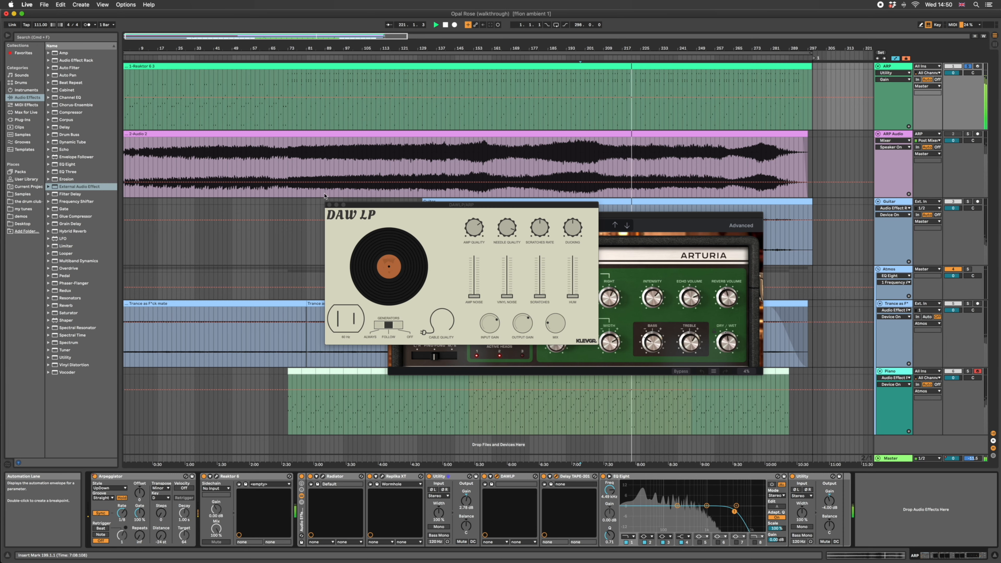
{"action": "left_click", "coordinate": [496, 476]}
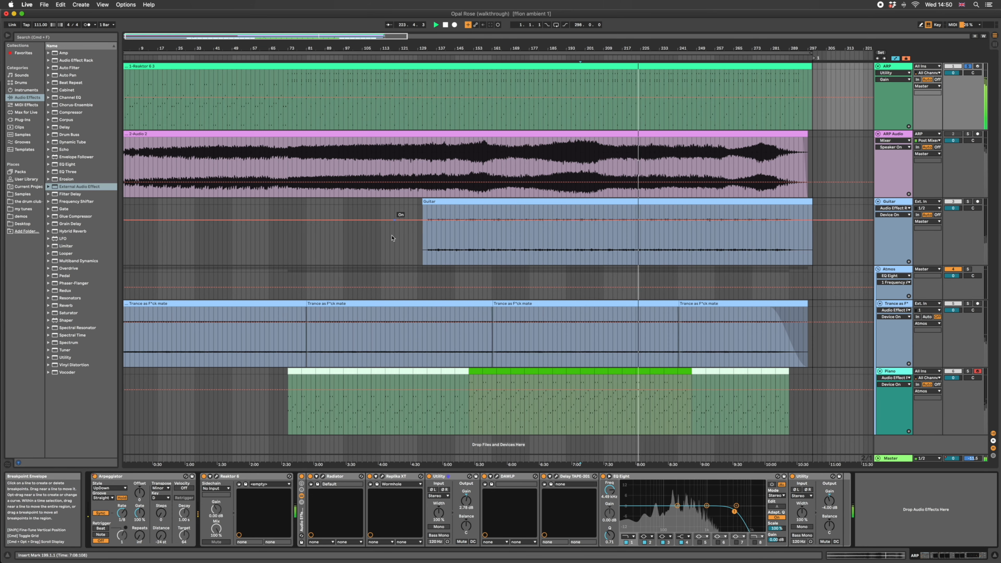
{"action": "left_click", "coordinate": [392, 215]}
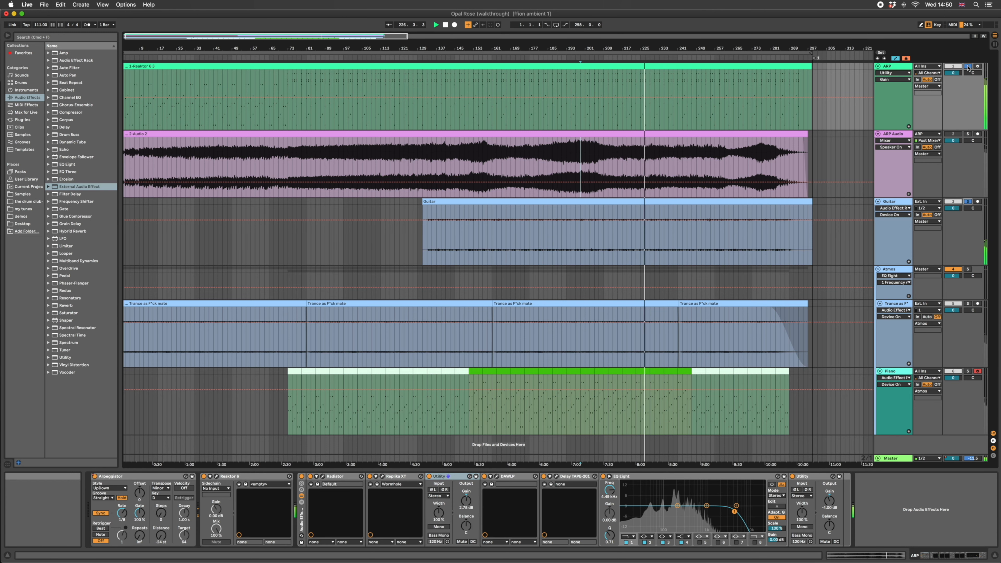
Step: Solo the Guitar track alone and play it from around bar 187
{"action": "left_click", "coordinate": [551, 238]}
{"action": "key", "text": "space"}
{"action": "key", "text": "space"}
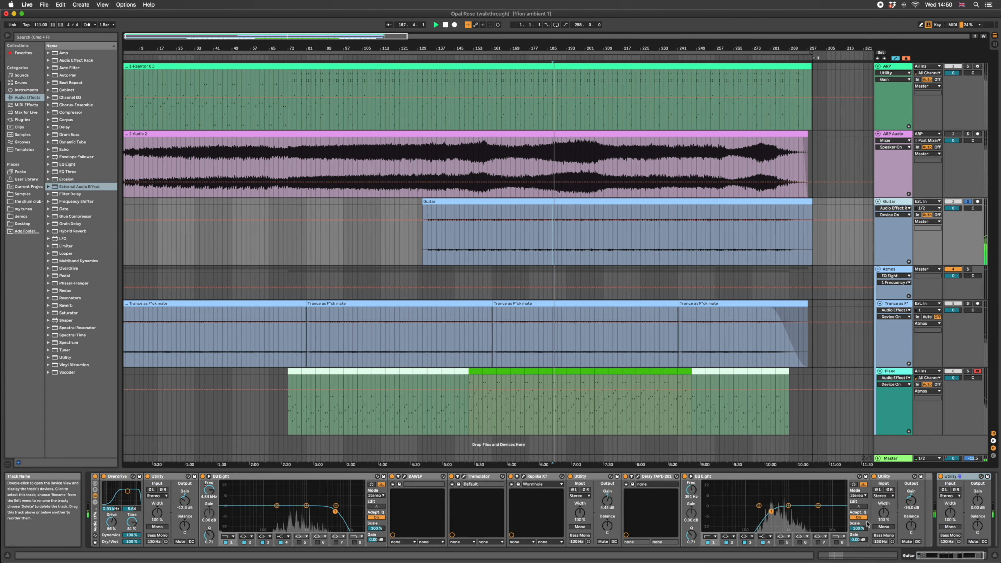
Step: Raise the output gain of the last Utility in the Guitar chain to 27.2 dB, with the audio effect rack bypassed
{"action": "left_click", "coordinate": [948, 503]}
{"action": "left_click", "coordinate": [941, 500]}
{"action": "left_click_drag", "start_coordinate": [940, 501], "coordinate": [940, 447]}
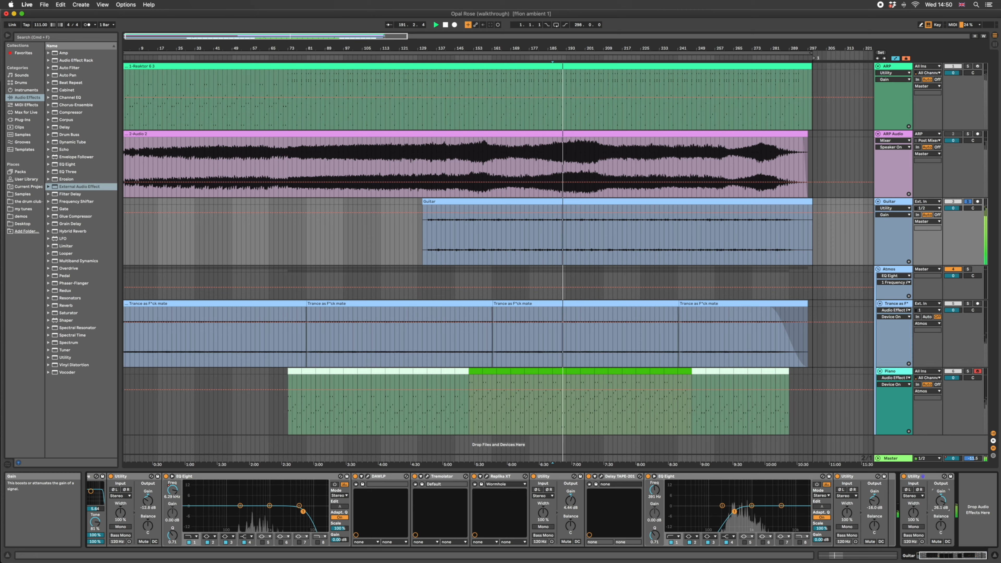
{"action": "scroll", "coordinate": [134, 493], "scroll_direction": "left", "scroll_amount": 3}
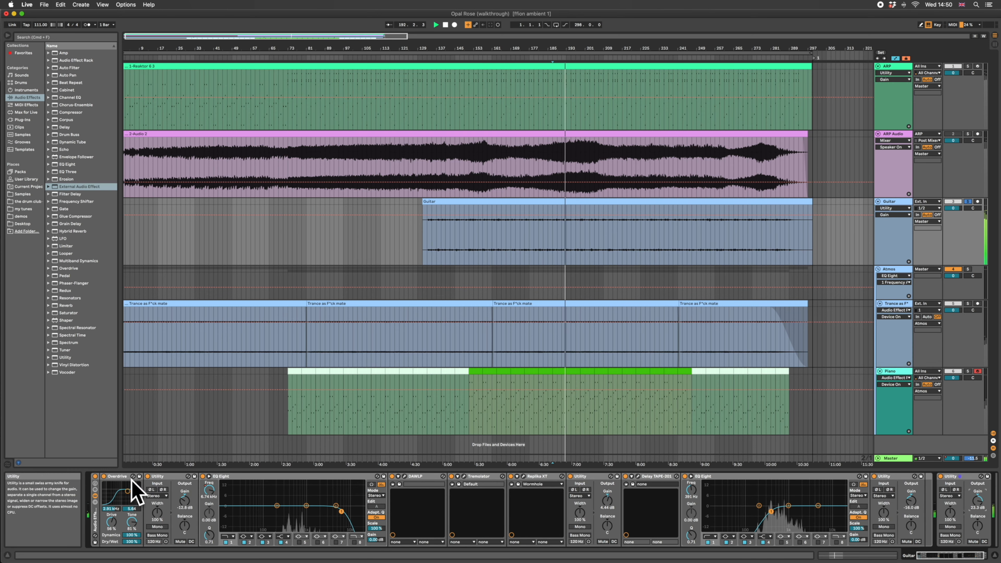
{"action": "scroll", "coordinate": [880, 504], "scroll_direction": "right", "scroll_amount": 3}
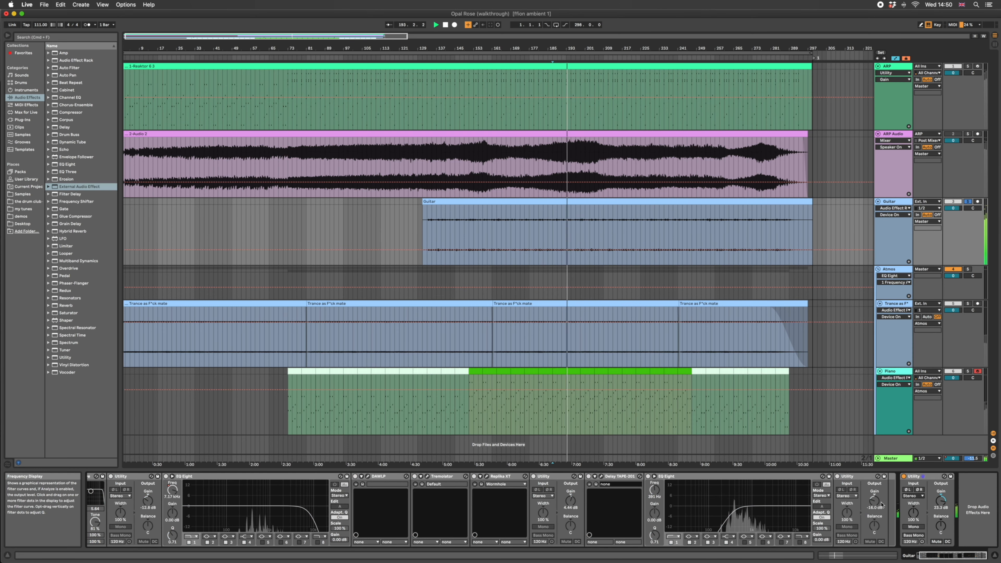
{"action": "left_click_drag", "start_coordinate": [941, 499], "coordinate": [940, 489]}
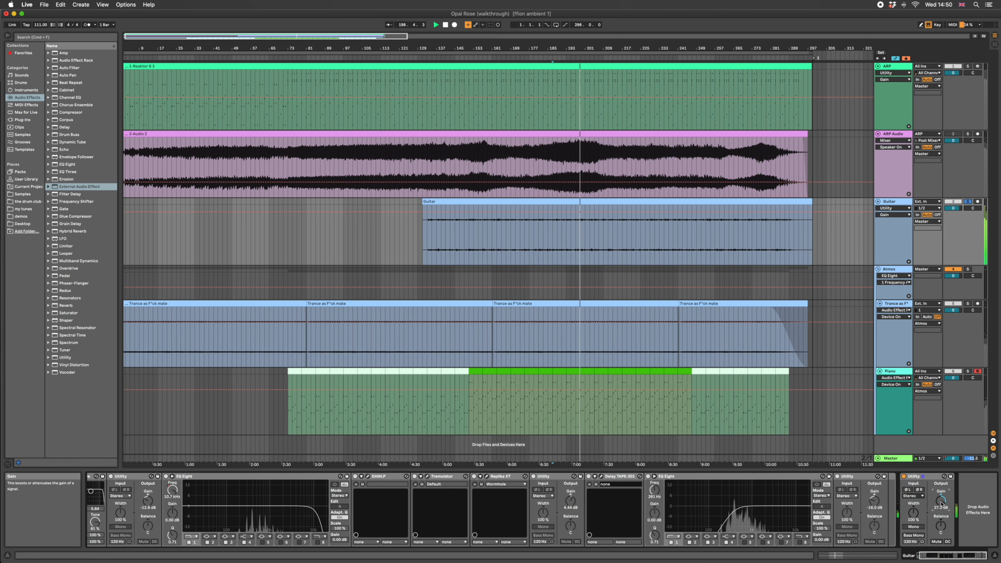
Step: Turn the Guitar track's audio effect rack back on and select the Utility following Overdrive
{"action": "scroll", "coordinate": [727, 506], "scroll_direction": "left", "scroll_amount": 2}
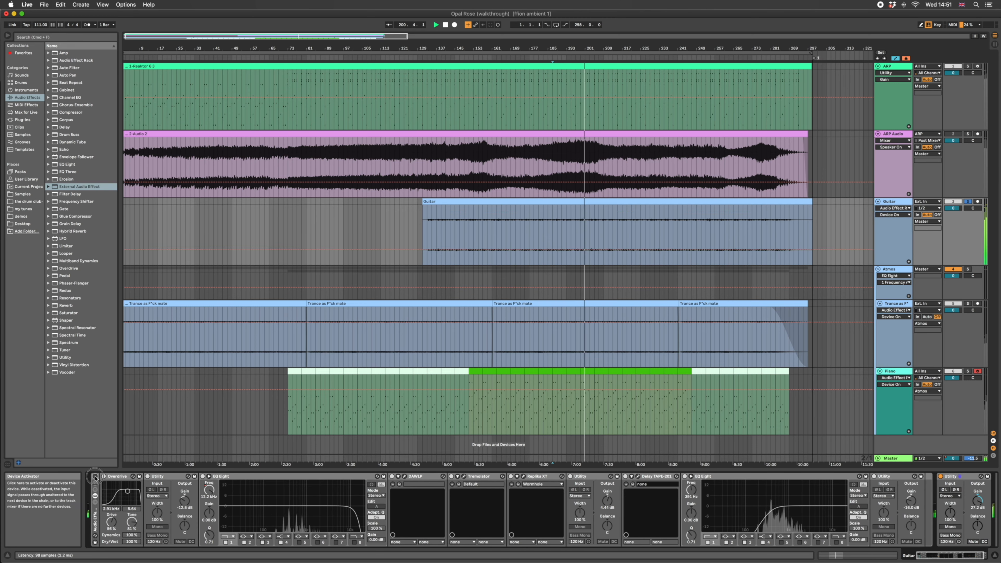
{"action": "left_click", "coordinate": [121, 479]}
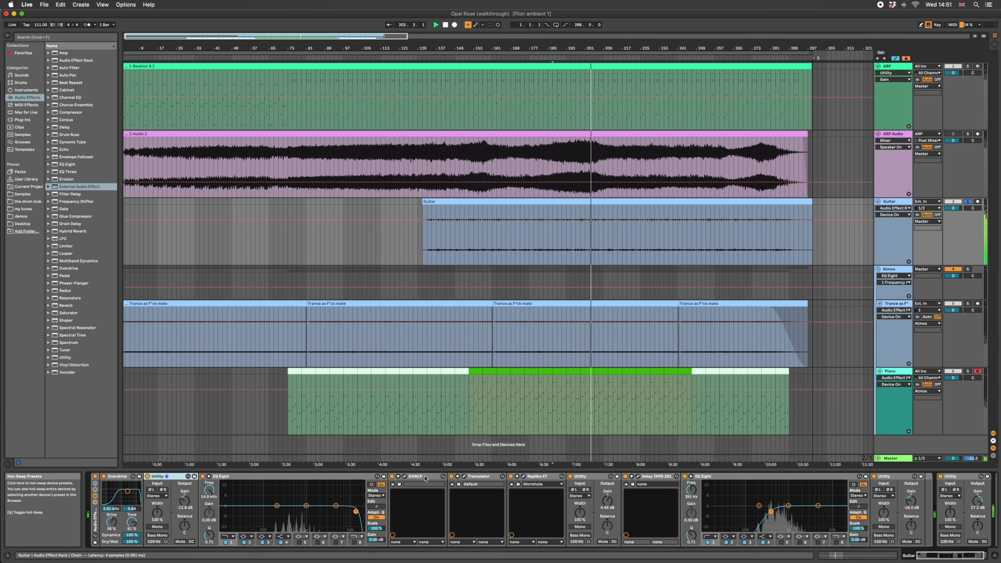
Step: View the Guitar track's DAW LP plug-in window and close it, and open the Tremolator window
{"action": "left_click", "coordinate": [403, 478]}
{"action": "left_click", "coordinate": [403, 477]}
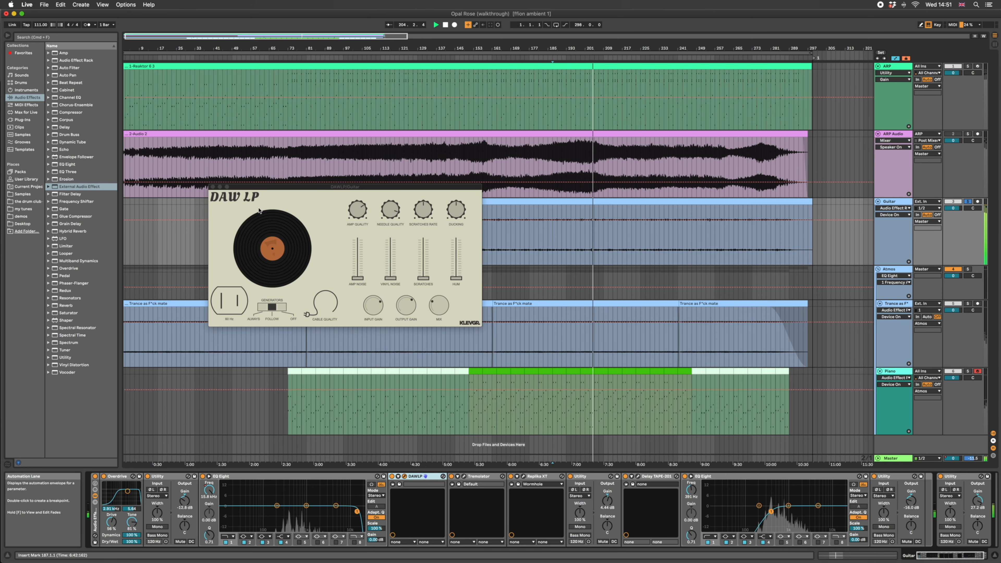
{"action": "left_click", "coordinate": [212, 188]}
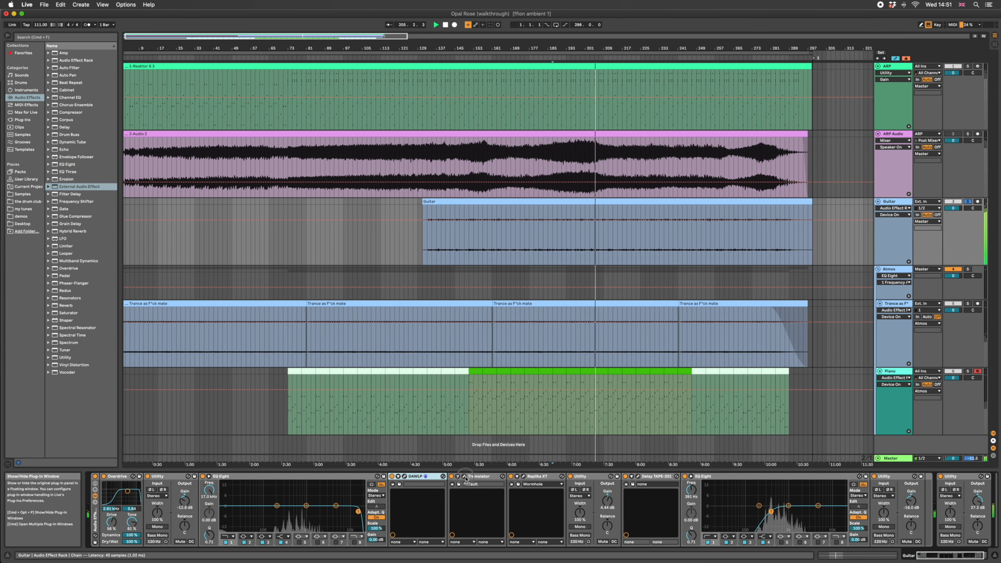
{"action": "left_click", "coordinate": [463, 476]}
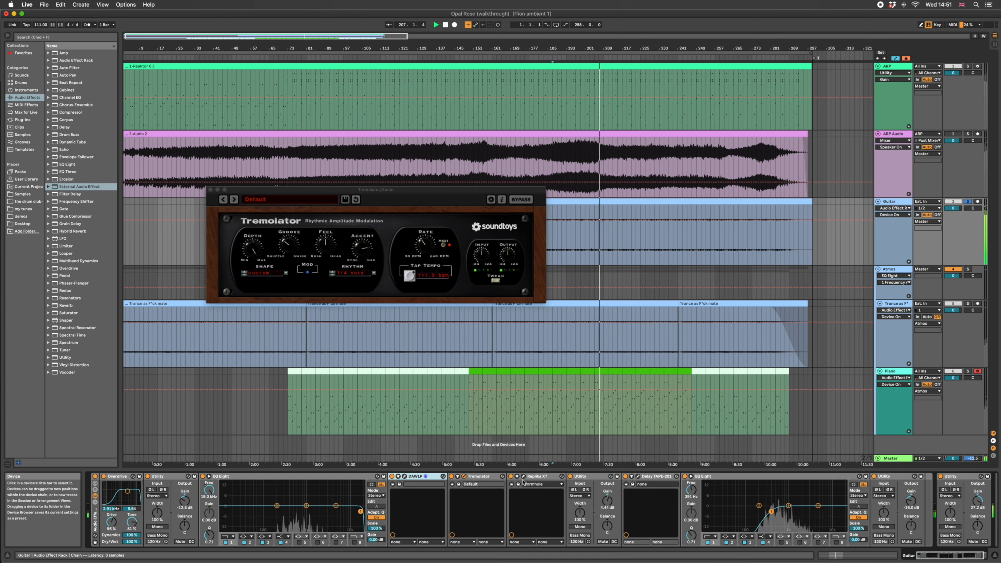
Step: Audition the Guitar track without Replika XT and Delay TAPE-201, turn both back on, and view the Replika XT window
{"action": "left_click", "coordinate": [625, 476]}
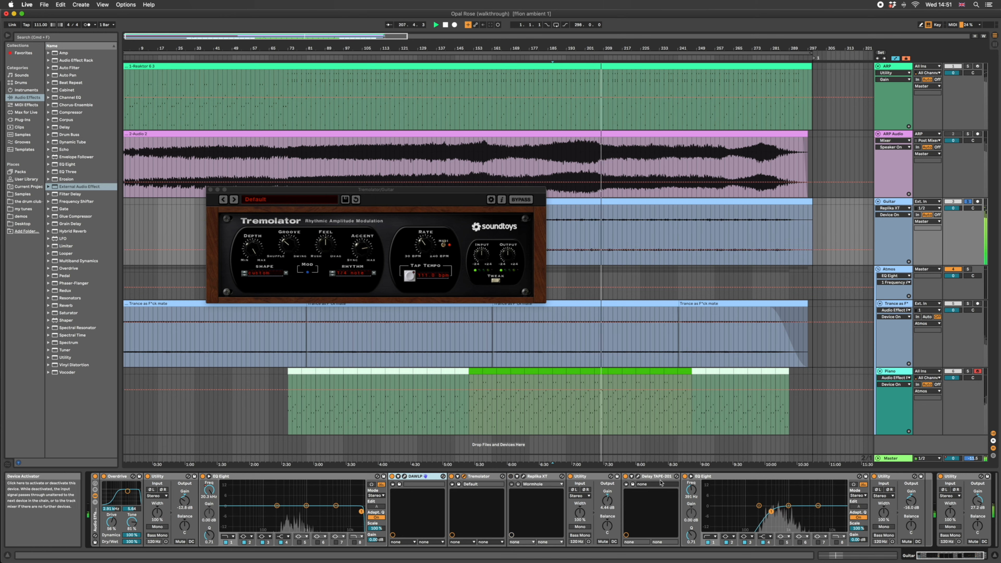
{"action": "left_click", "coordinate": [626, 477]}
{"action": "left_click", "coordinate": [511, 476]}
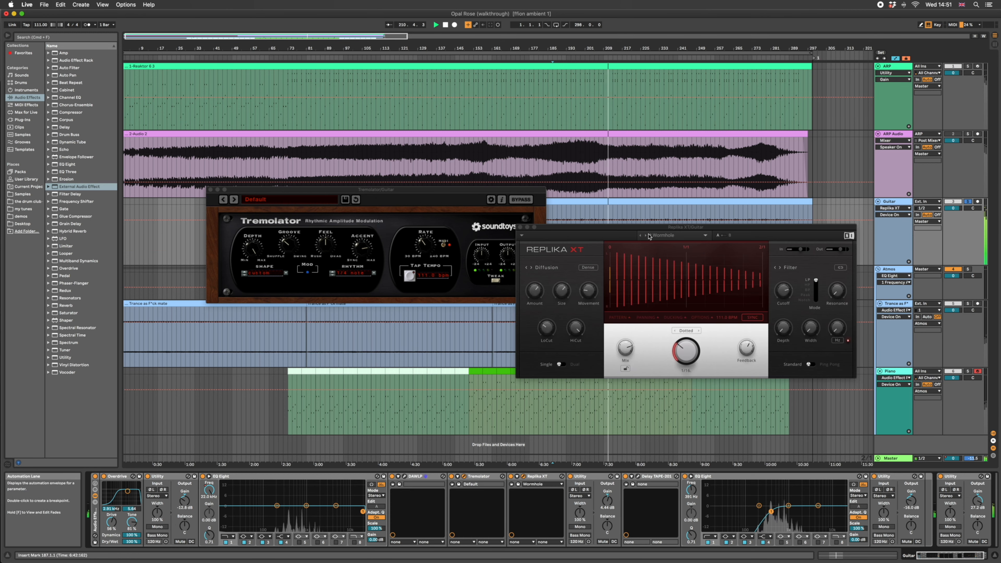
Step: View the Guitar track's Delay TAPE-201 plug-in window and close it
{"action": "left_click", "coordinate": [638, 475]}
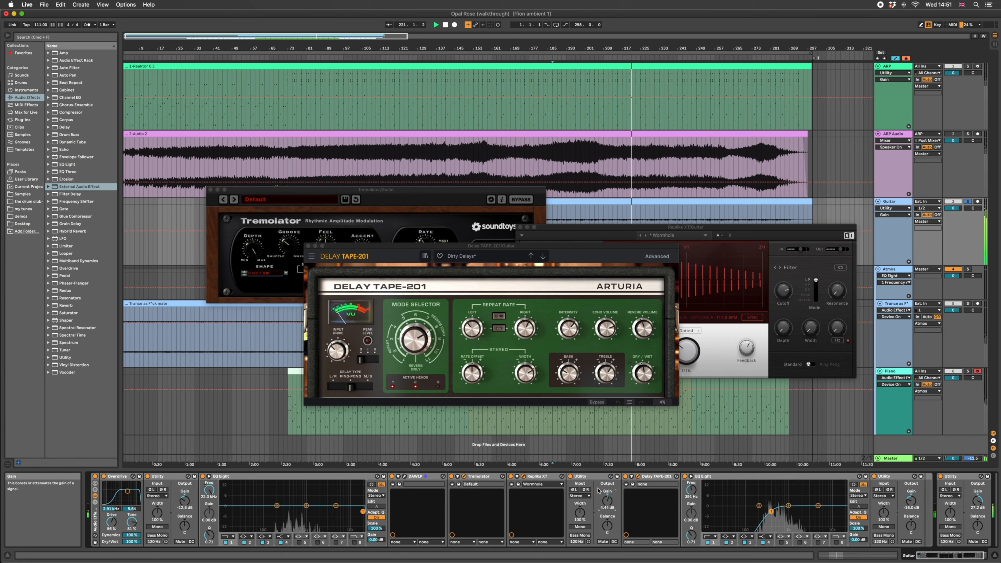
{"action": "left_click", "coordinate": [658, 477]}
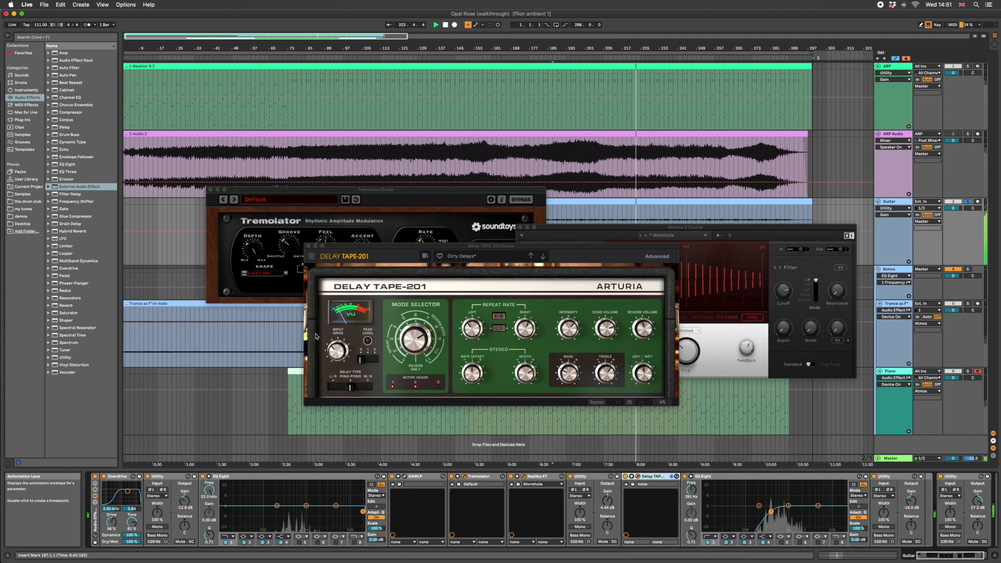
{"action": "left_click", "coordinate": [310, 247]}
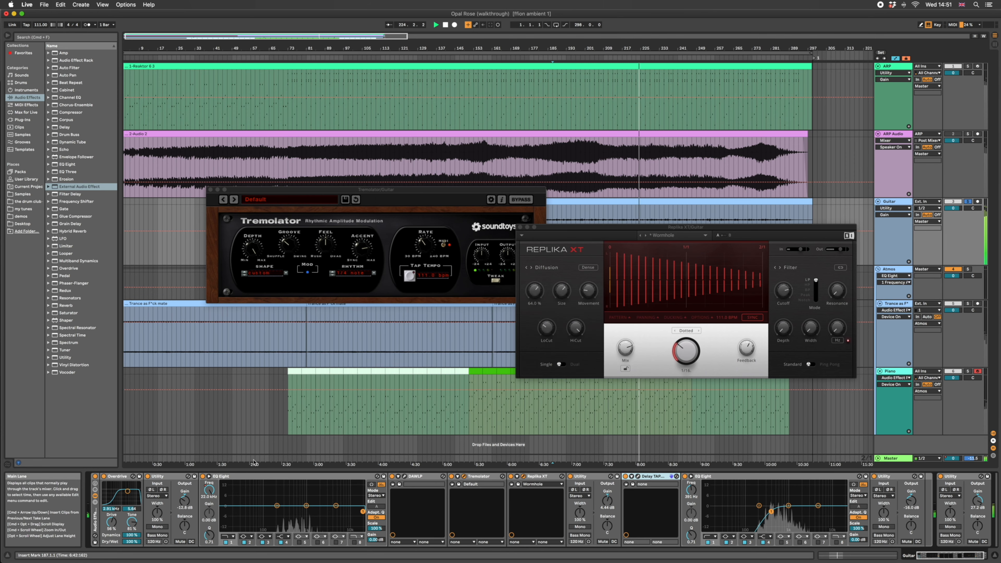
Step: Close the Tremolator and Replika XT windows and show the first EQ Eight's frequency automation on the Guitar track
{"action": "left_click", "coordinate": [210, 190]}
{"action": "left_click_drag", "start_coordinate": [209, 490], "coordinate": [209, 492]}
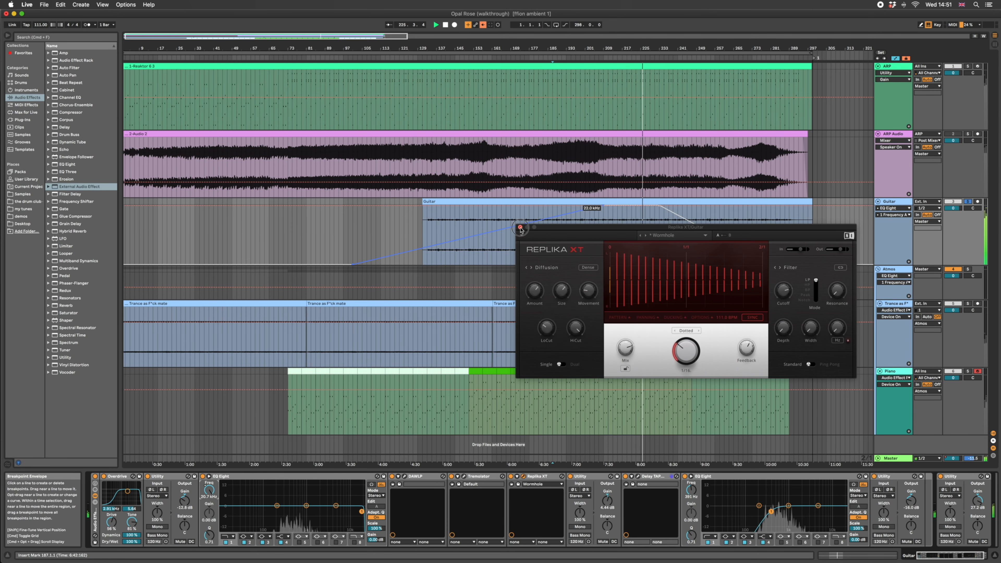
{"action": "left_click", "coordinate": [520, 227]}
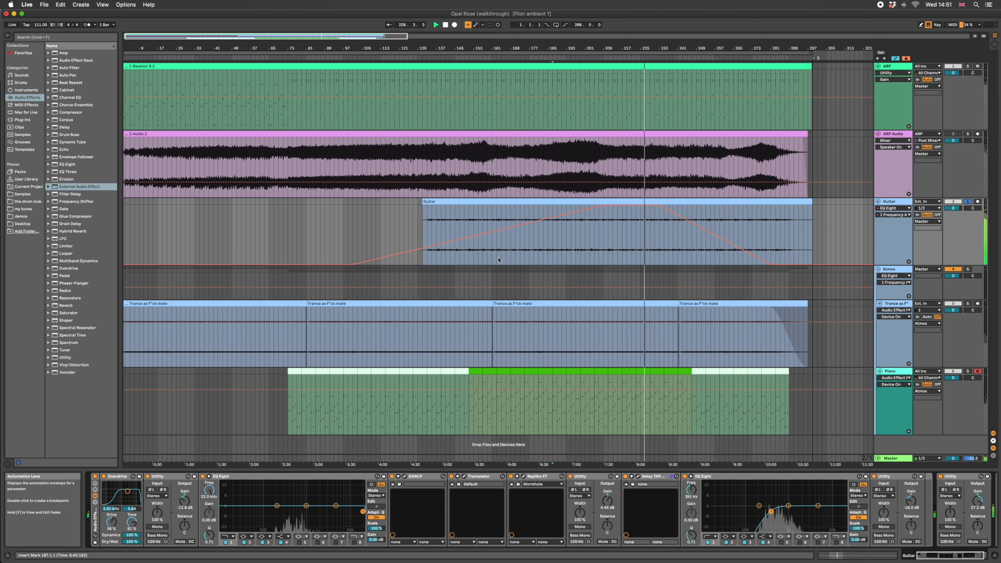
Step: Trace the rising and falling sections of the Guitar track's EQ Eight frequency automation across the clip
{"action": "left_click_drag", "start_coordinate": [496, 257], "coordinate": [562, 235]}
{"action": "left_click", "coordinate": [561, 237]}
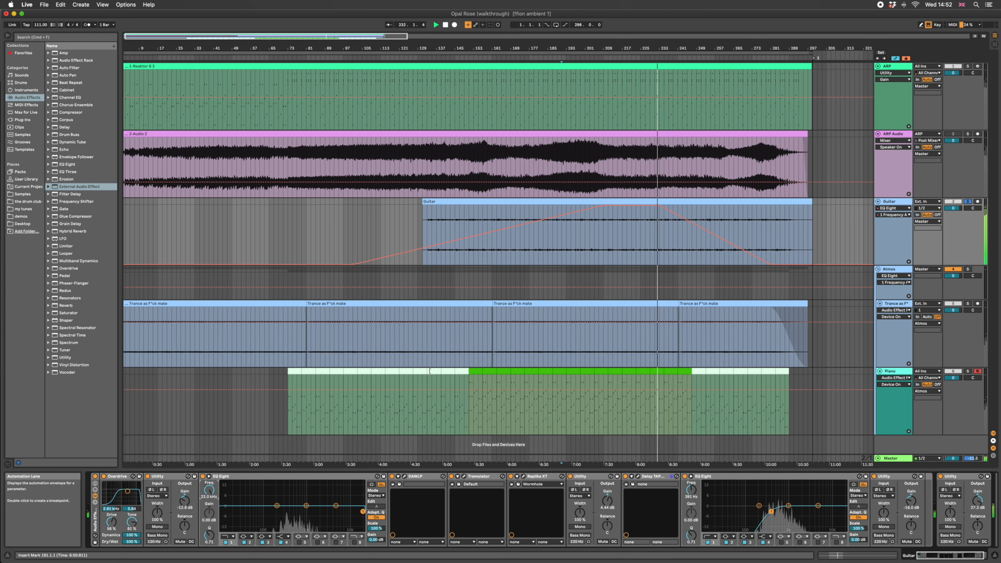
{"action": "left_click_drag", "start_coordinate": [646, 235], "coordinate": [797, 233]}
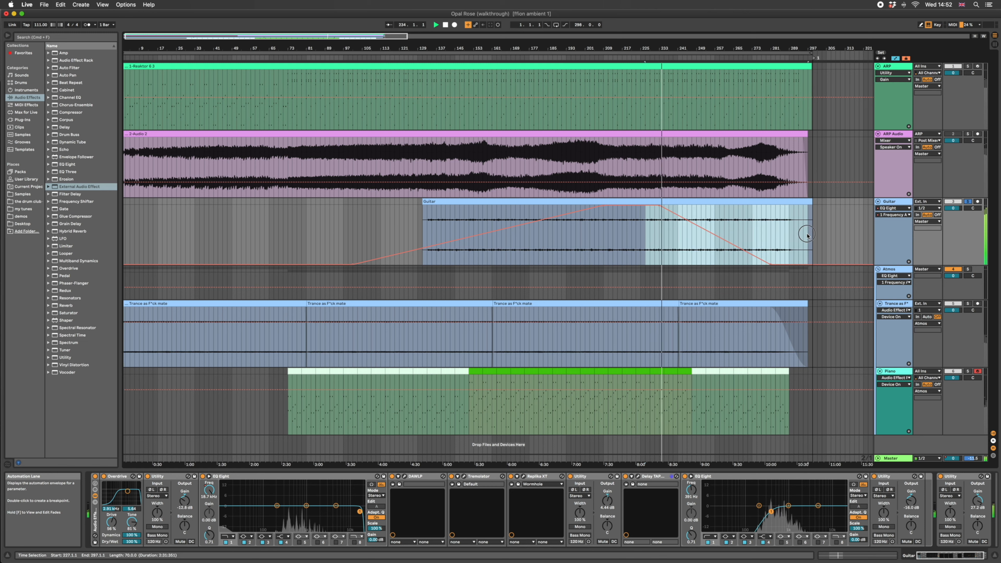
{"action": "left_click", "coordinate": [567, 255]}
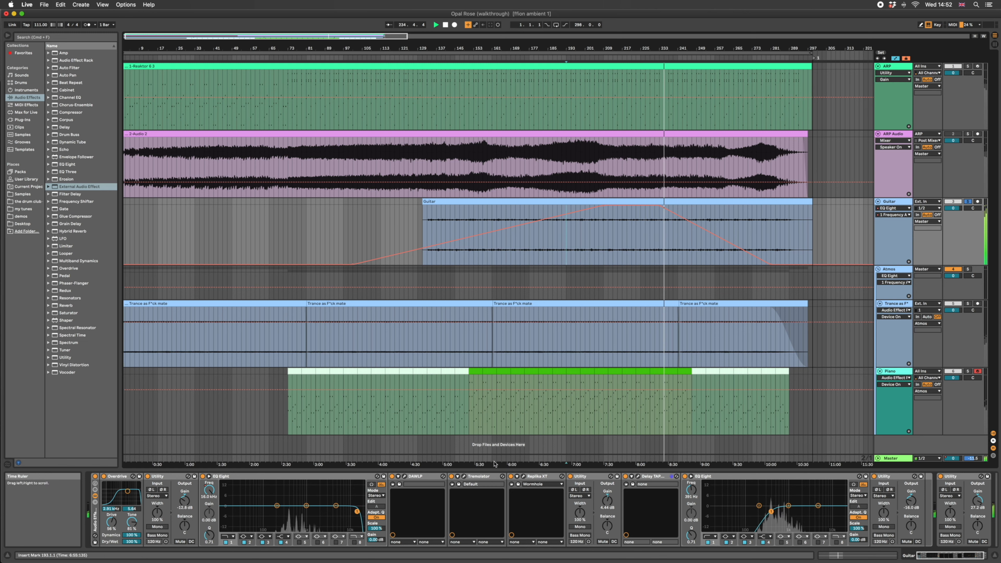
Step: Compare the guitar with its audio effect rack bypassed, turn the rack back on, and deactivate the last Utility
{"action": "left_click", "coordinate": [94, 477]}
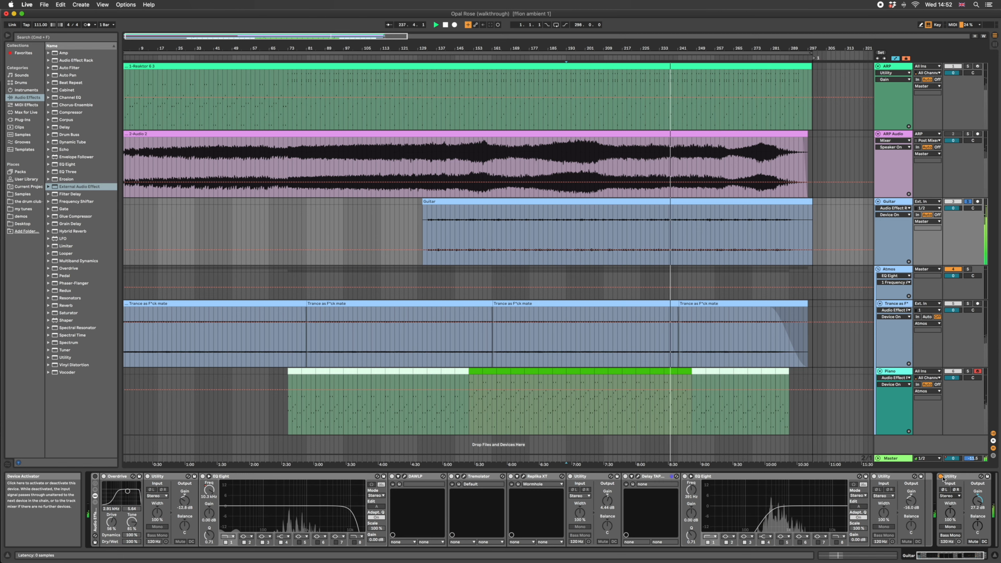
{"action": "left_click", "coordinate": [114, 482]}
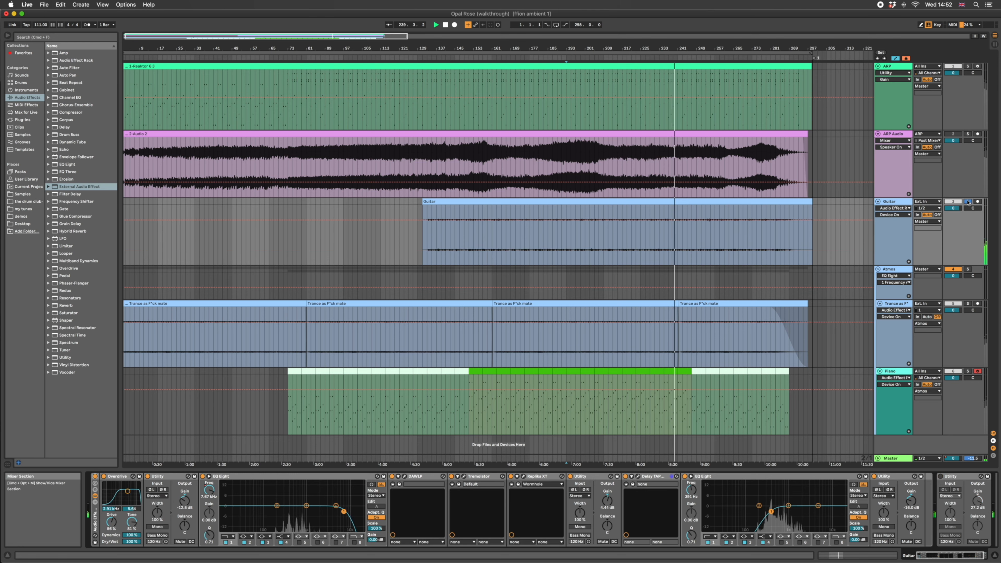
Step: Solo the Atmos group instead of Guitar and raise its last Utility's output gain to about 12 dB
{"action": "left_click", "coordinate": [968, 269]}
{"action": "left_click", "coordinate": [968, 201]}
{"action": "left_click", "coordinate": [895, 202]}
{"action": "left_click", "coordinate": [894, 269]}
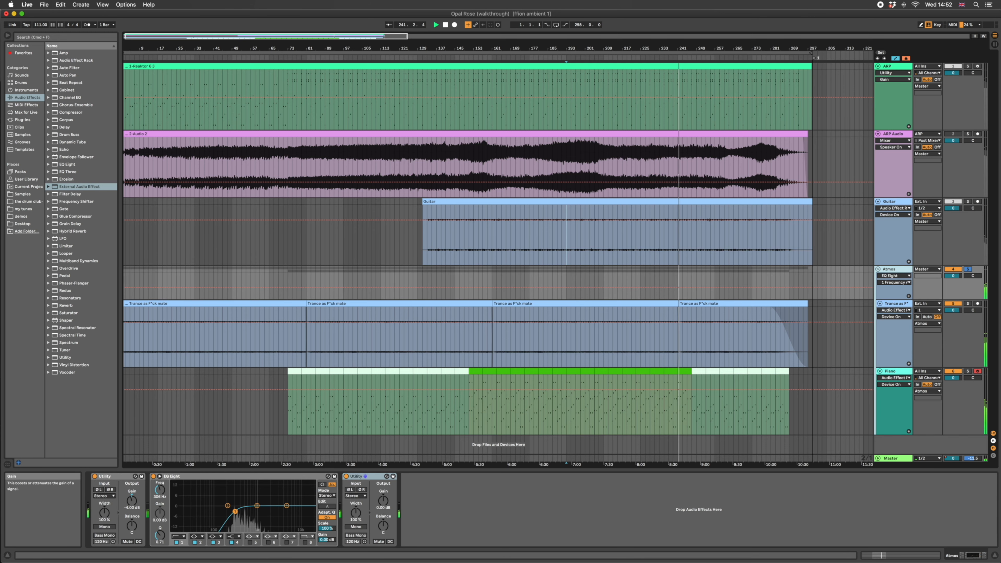
{"action": "left_click_drag", "start_coordinate": [383, 500], "coordinate": [383, 474]}
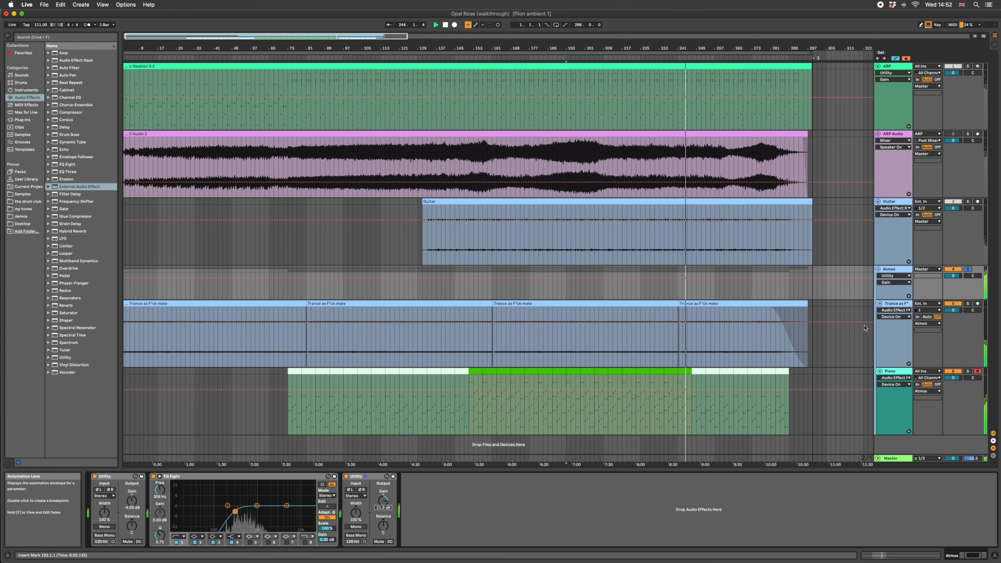
Step: Show the Trance as F*ck mate track's devices, highlight sections within its second clip, and select that whole clip
{"action": "left_click", "coordinate": [462, 340]}
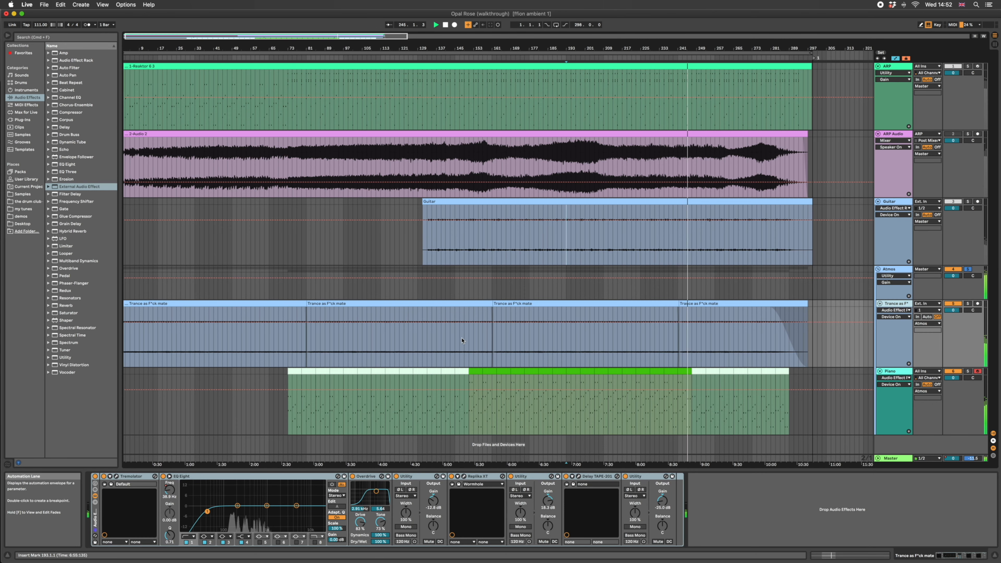
{"action": "left_click_drag", "start_coordinate": [408, 340], "coordinate": [460, 338]}
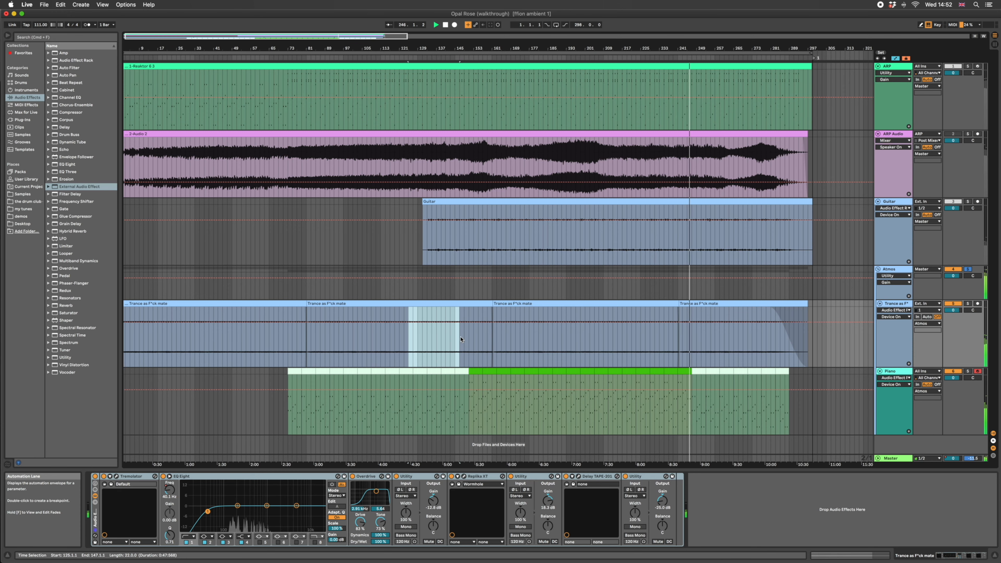
{"action": "left_click", "coordinate": [412, 339]}
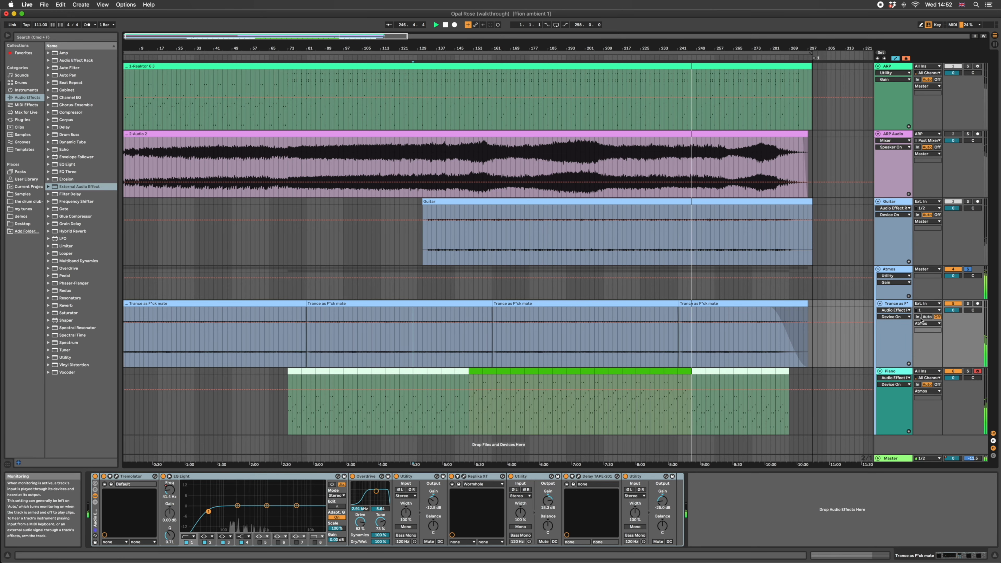
{"action": "left_click", "coordinate": [423, 342]}
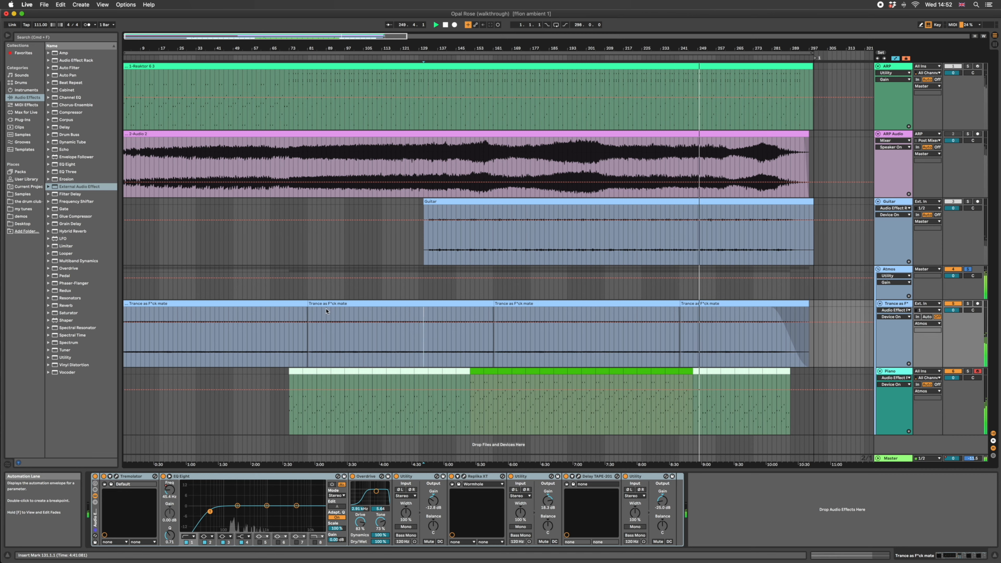
{"action": "left_click_drag", "start_coordinate": [331, 353], "coordinate": [411, 346]}
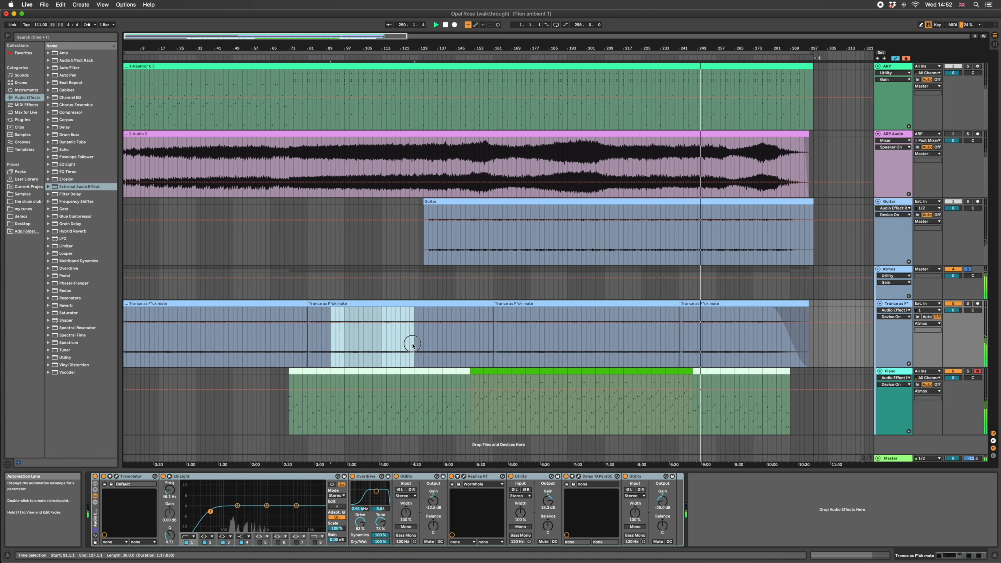
{"action": "left_click", "coordinate": [331, 309]}
{"action": "left_click", "coordinate": [395, 302]}
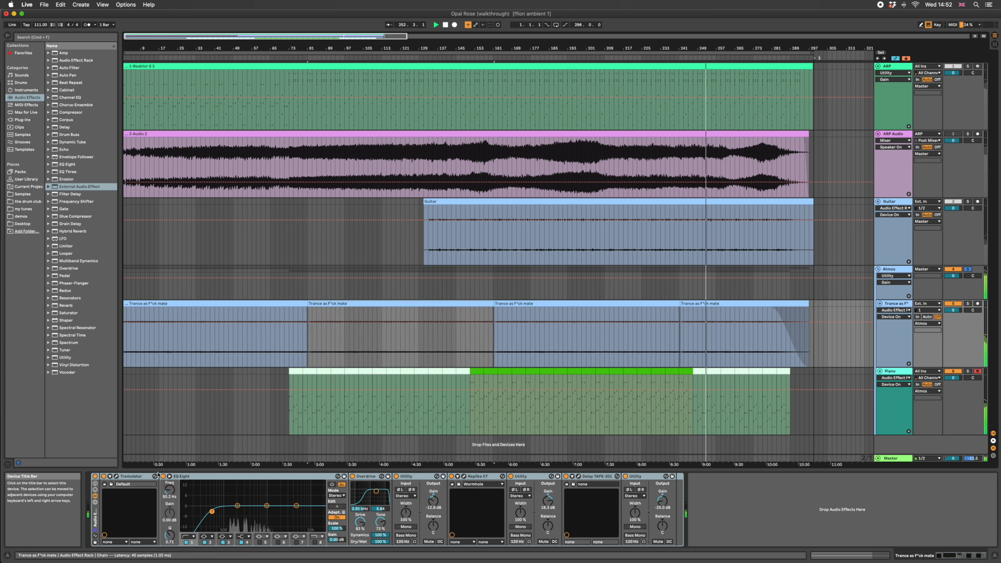
Step: Solo the Trance as F*ck mate track and add a final Utility at 13.8 dB gain, with the effect rack bypassed until it is set
{"action": "left_click", "coordinate": [967, 306]}
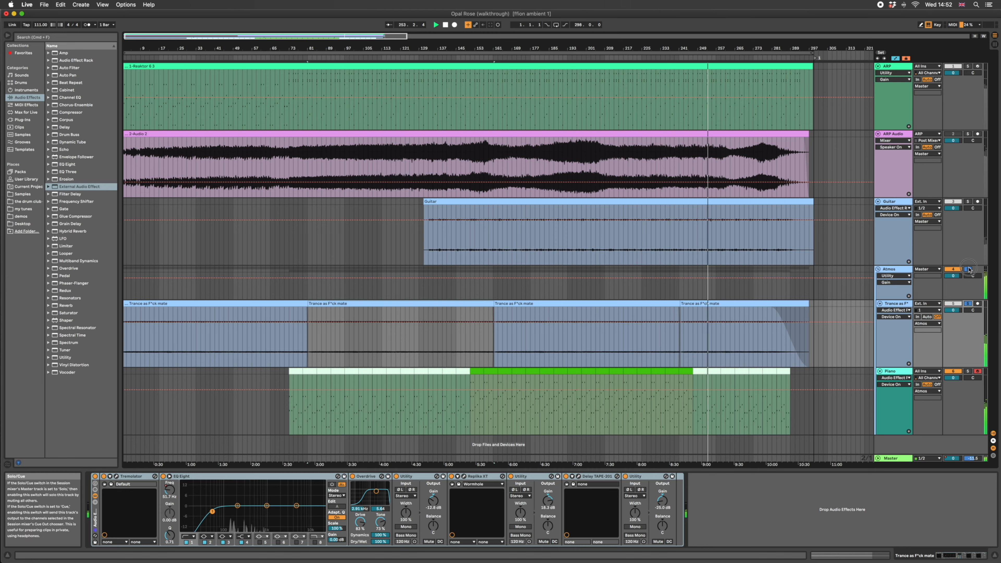
{"action": "left_click", "coordinate": [94, 477]}
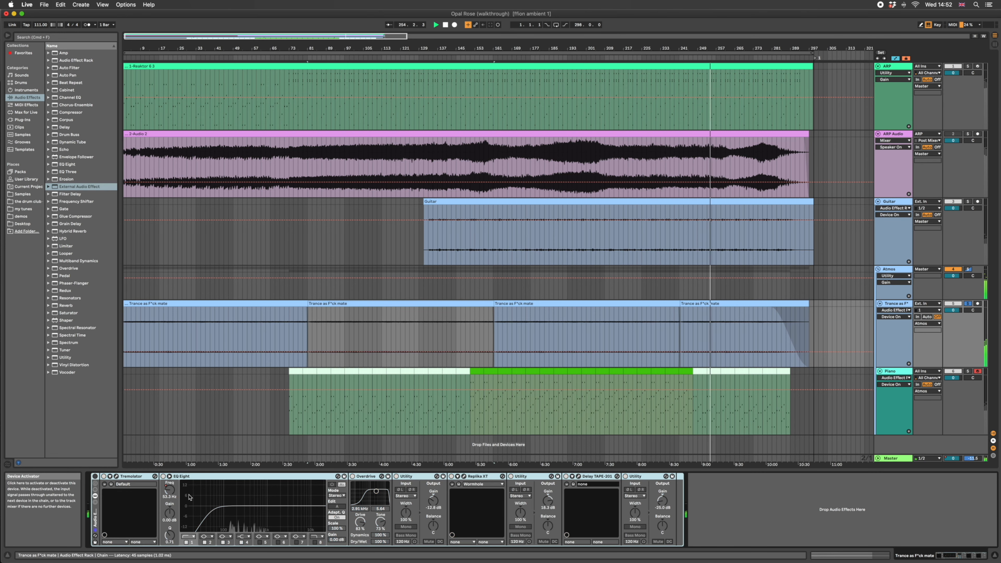
{"action": "left_click_drag", "start_coordinate": [65, 357], "coordinate": [728, 476]}
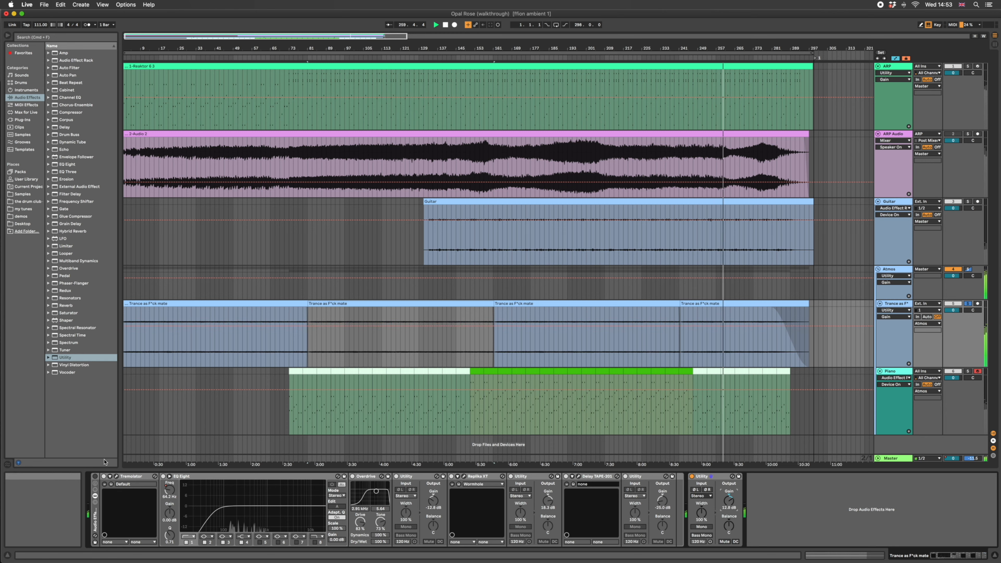
{"action": "left_click", "coordinate": [678, 498]}
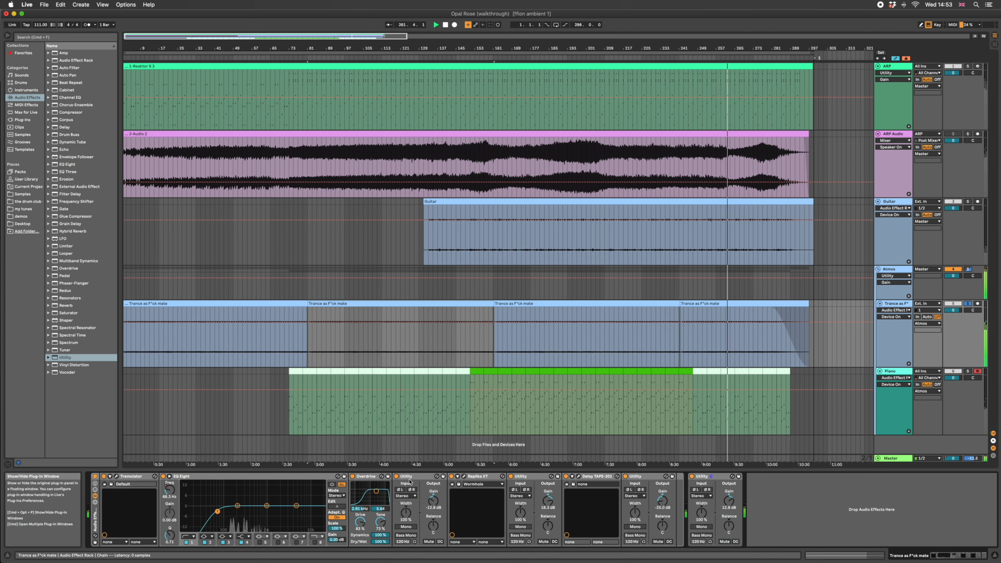
Step: Go through the Trance track's Overdrive, Utility and Replika XT, and view the Delay TAPE-201 window and the Utility after it
{"action": "left_click", "coordinate": [366, 476]}
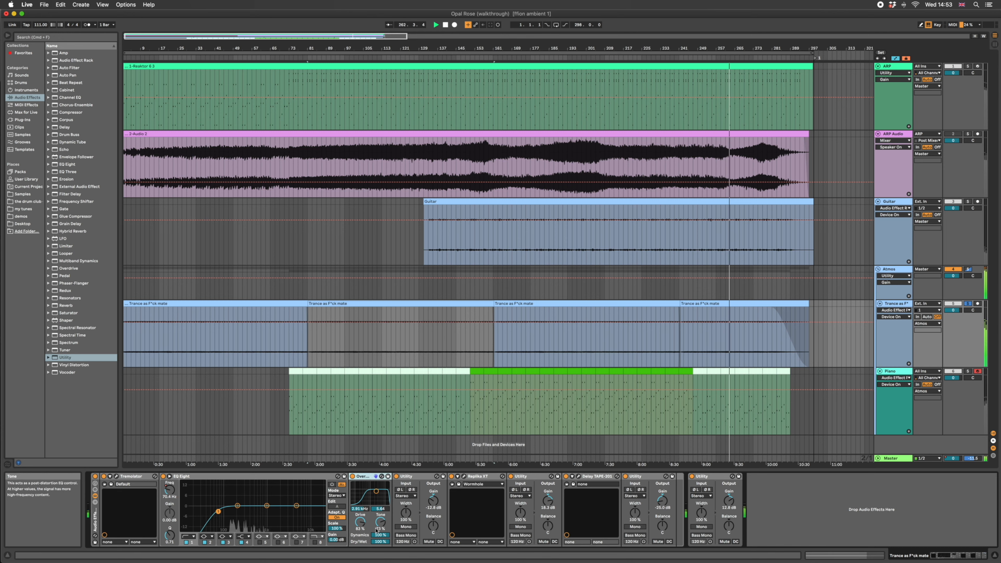
{"action": "left_click", "coordinate": [433, 504]}
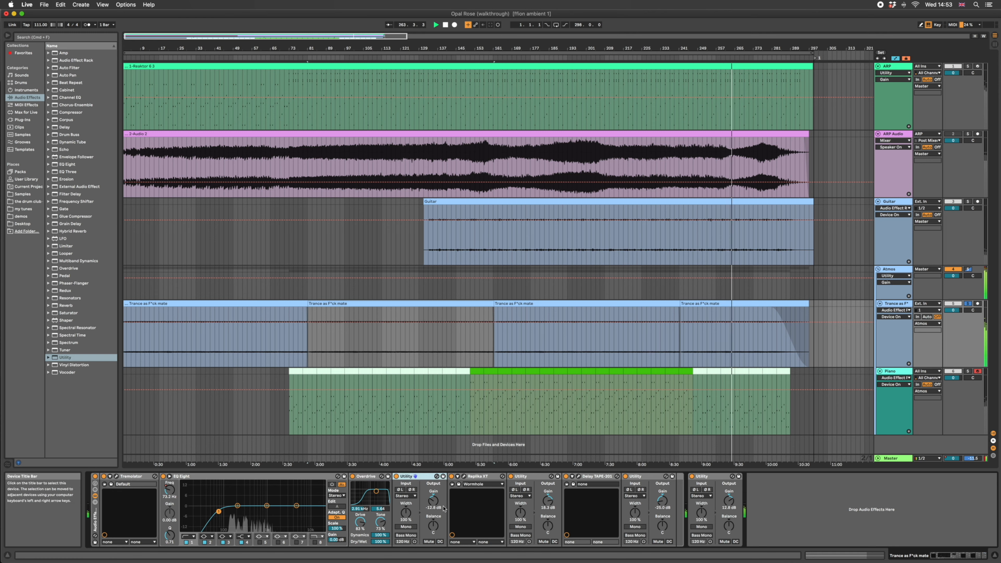
{"action": "left_click", "coordinate": [475, 477]}
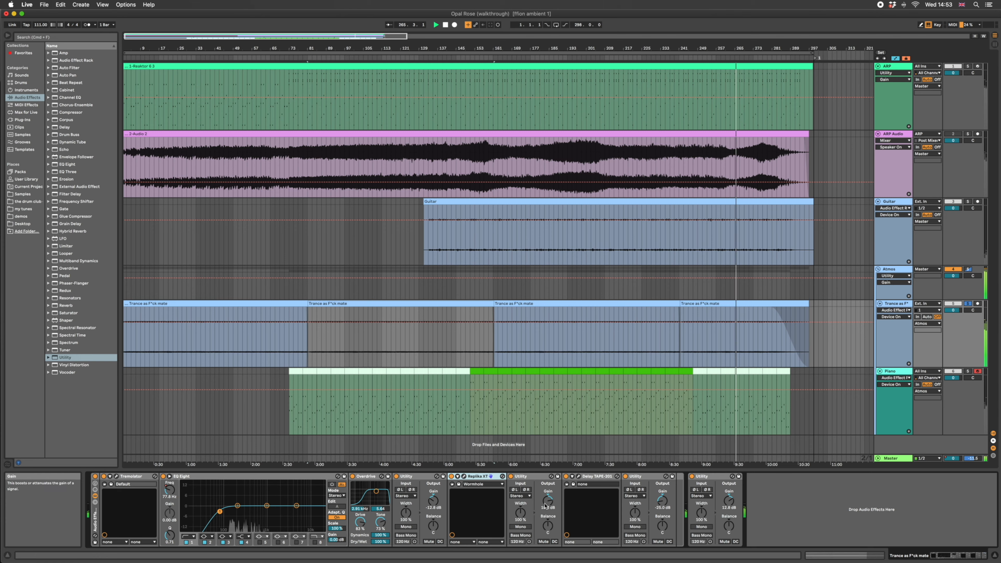
{"action": "left_click", "coordinate": [578, 476]}
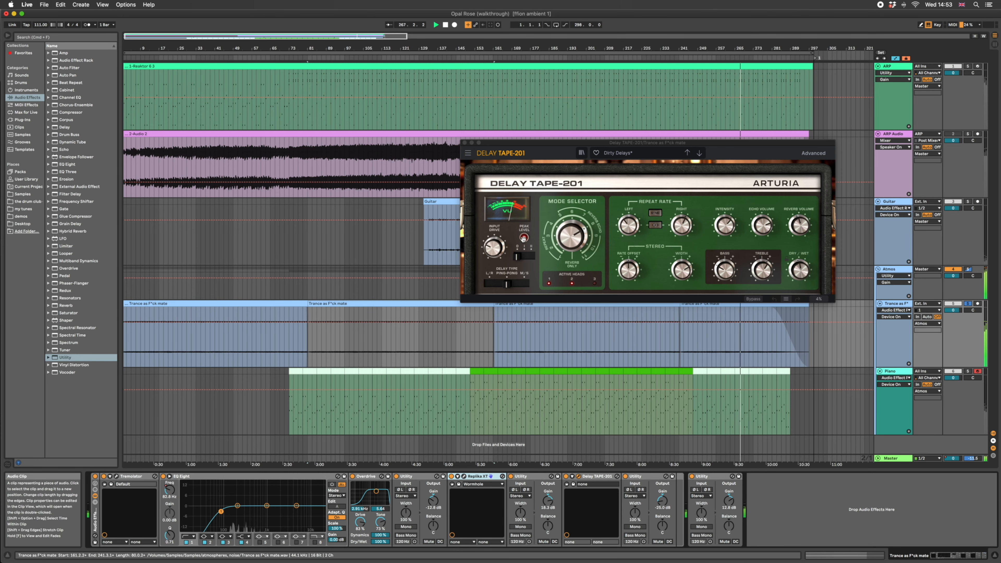
{"action": "left_click", "coordinate": [660, 504]}
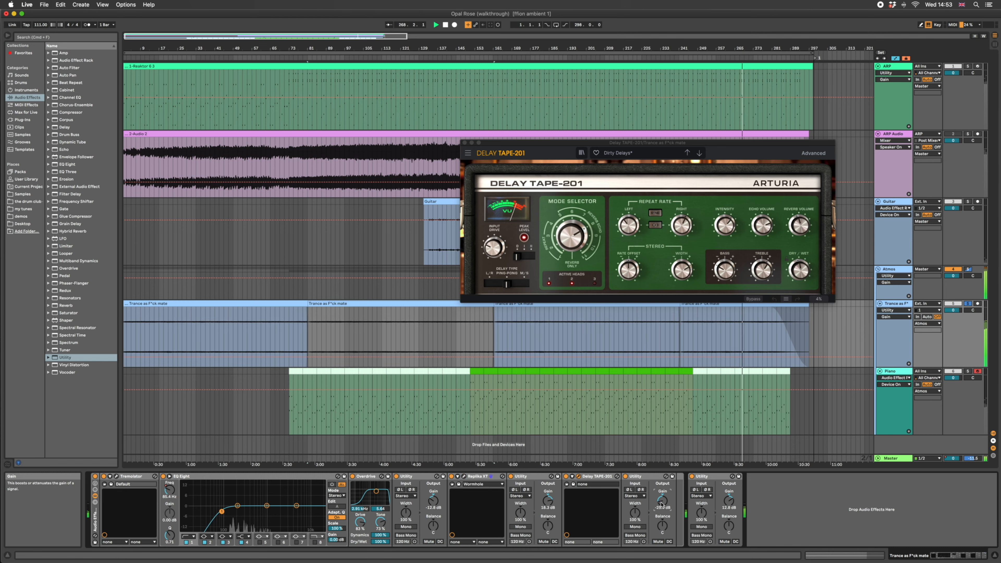
Step: Review the gain staging by selecting the Trance track's final Utility and each Utility inside its effect rack
{"action": "left_click", "coordinate": [716, 477]}
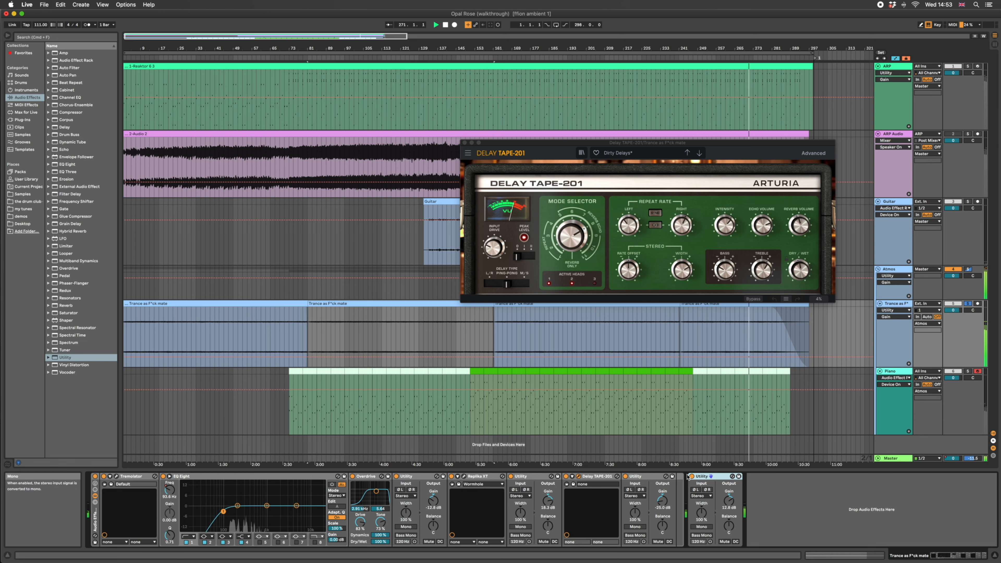
{"action": "left_click", "coordinate": [539, 476]}
{"action": "left_click", "coordinate": [424, 477]}
{"action": "left_click", "coordinate": [527, 476]}
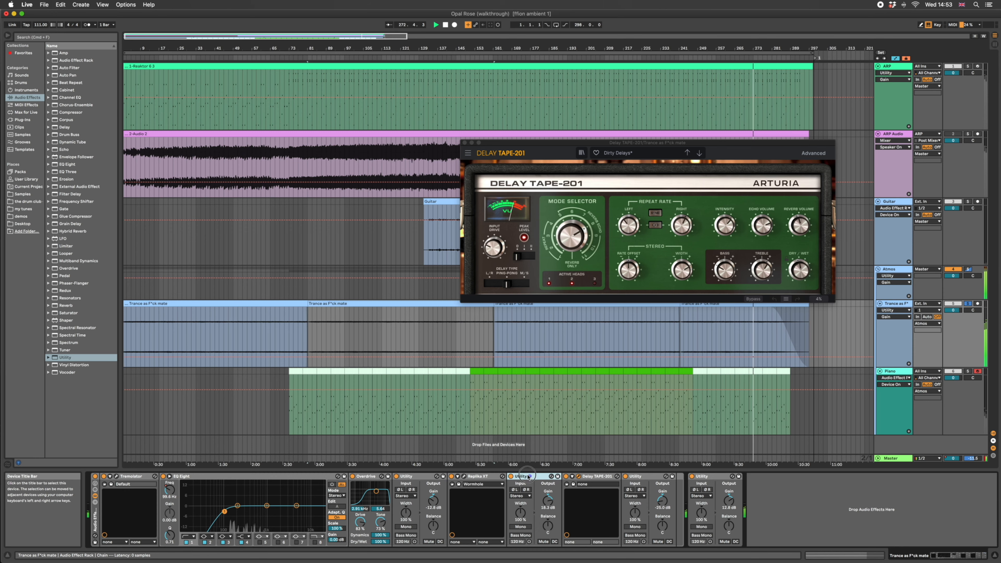
{"action": "left_click", "coordinate": [637, 476]}
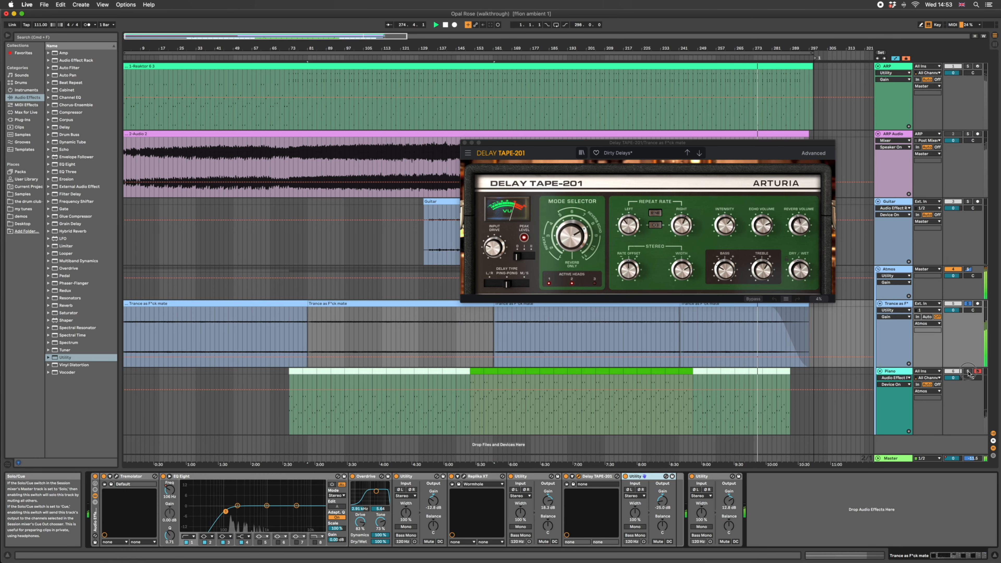
Step: Solo the Piano track as well, restart playback from bar 181, and set the track's last Utility gain to -18.1 dB
{"action": "left_click", "coordinate": [968, 371]}
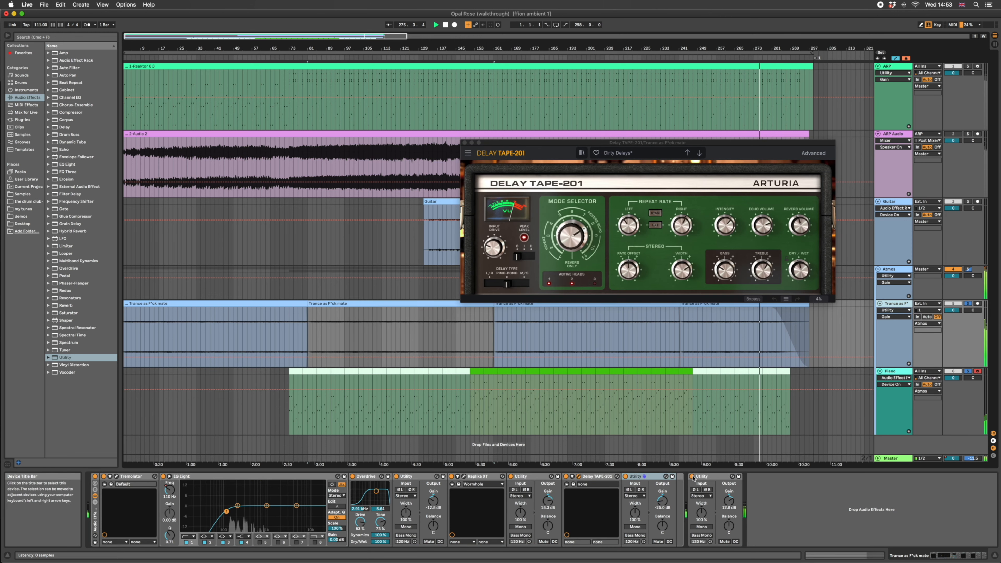
{"action": "left_click", "coordinate": [584, 401]}
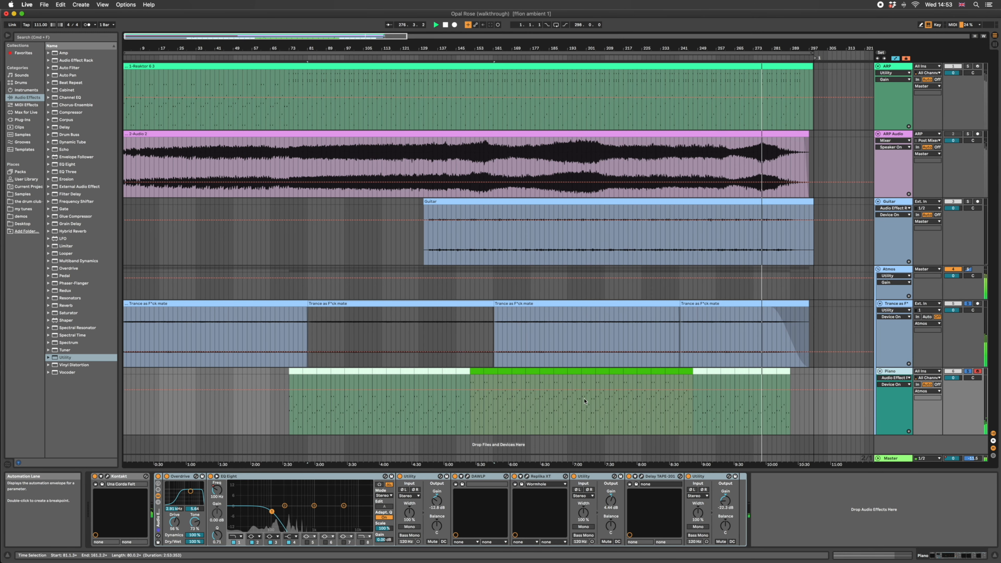
{"action": "left_click", "coordinate": [550, 370]}
{"action": "key", "text": "space"}
{"action": "key", "text": "space"}
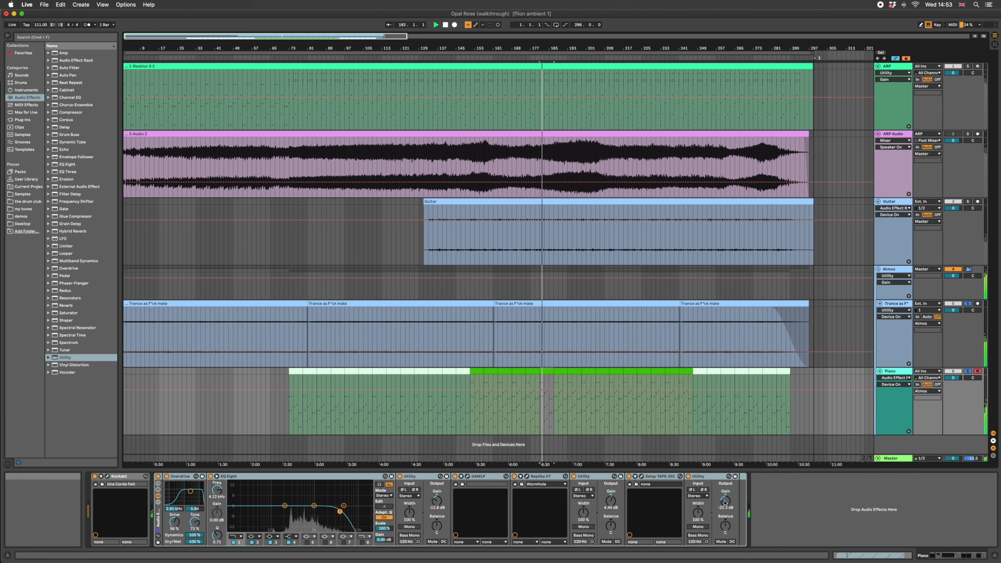
{"action": "mouse_move", "coordinate": [724, 503]}
{"action": "left_mouse_down"}
{"action": "mouse_move", "coordinate": [724, 487]}
{"action": "mouse_move", "coordinate": [723, 503]}
{"action": "left_mouse_up"}
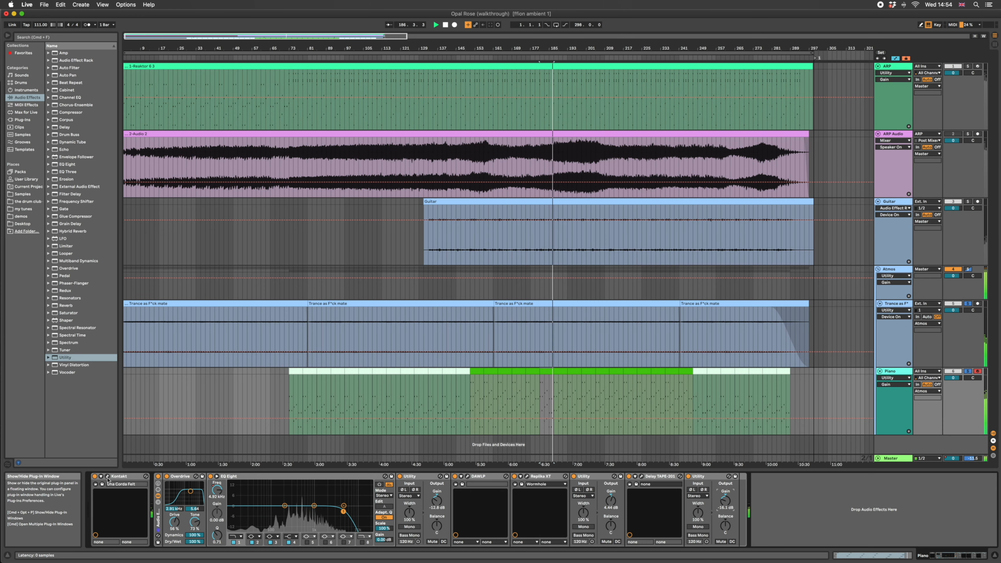
Step: Show the Piano track's Kontakt instrument with Una Corda Felt, moving its window clear of the device chain
{"action": "left_click", "coordinate": [107, 478]}
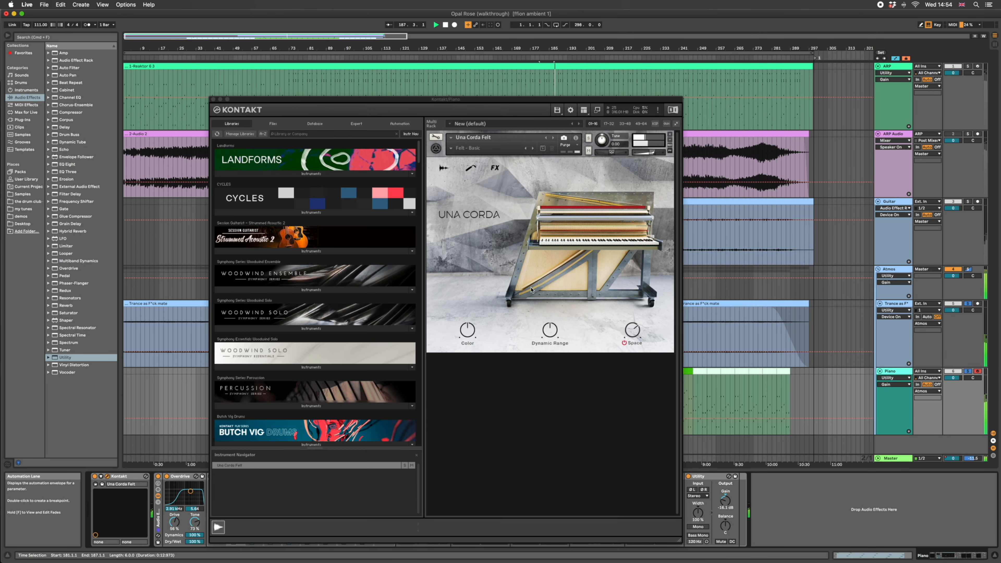
{"action": "left_click_drag", "start_coordinate": [264, 108], "coordinate": [386, 18]}
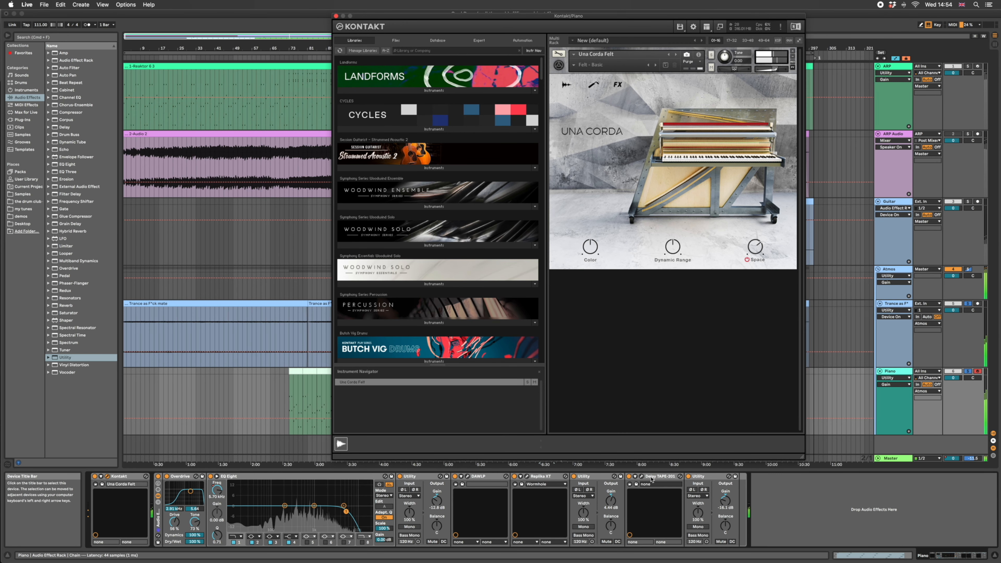
Step: Bypass the Piano's effect rack, place the final Utility after it at 2.78 dB gain, and unsolo the Trance track
{"action": "left_click", "coordinate": [158, 478]}
{"action": "left_click_drag", "start_coordinate": [705, 476], "coordinate": [754, 506]}
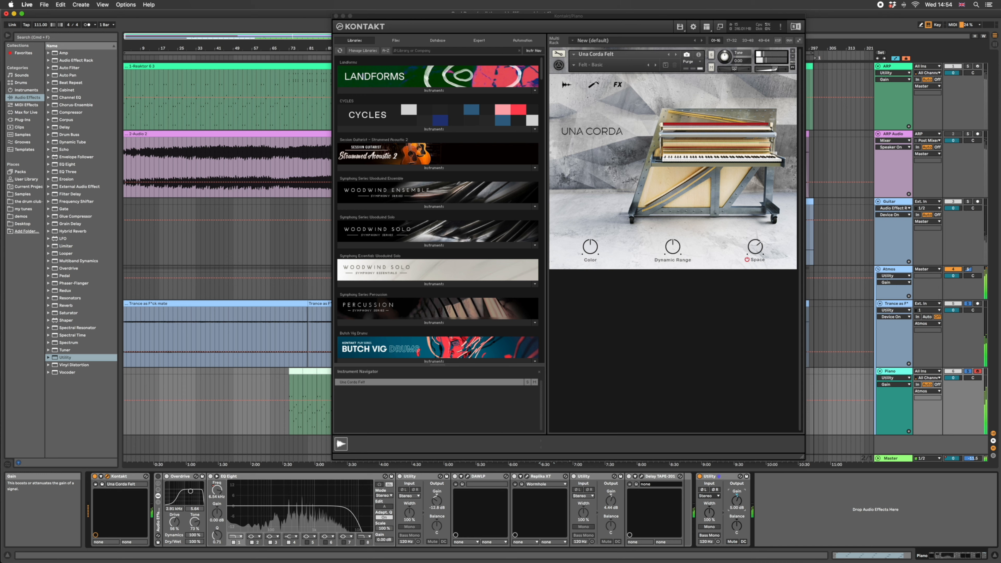
{"action": "left_click", "coordinate": [968, 303]}
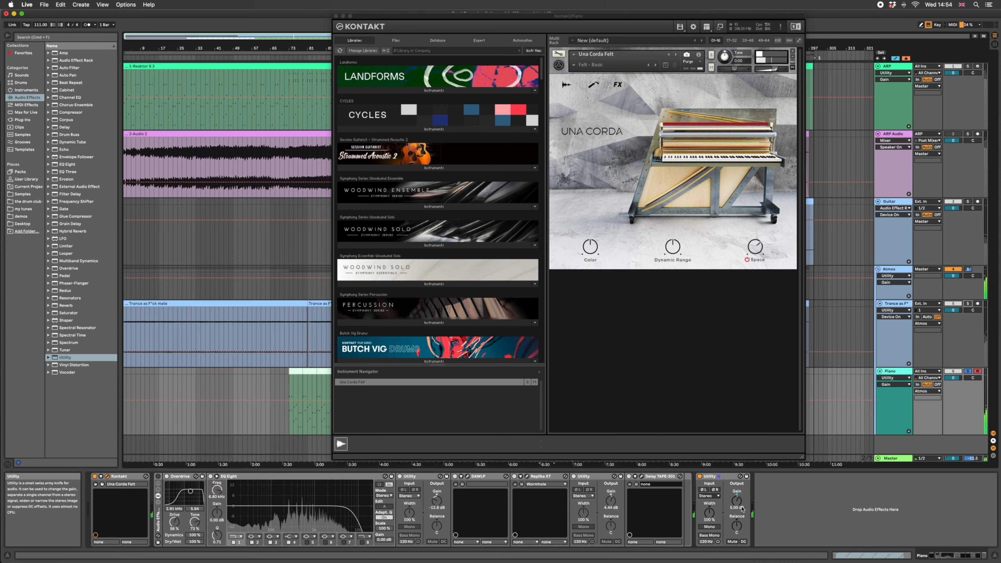
{"action": "left_click_drag", "start_coordinate": [736, 501], "coordinate": [737, 489]}
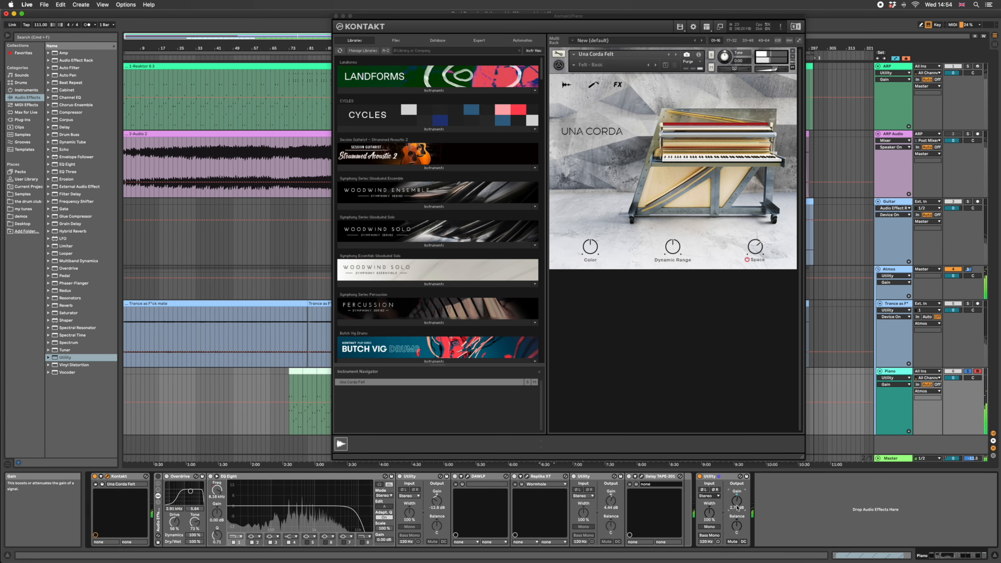
{"action": "left_click", "coordinate": [336, 16]}
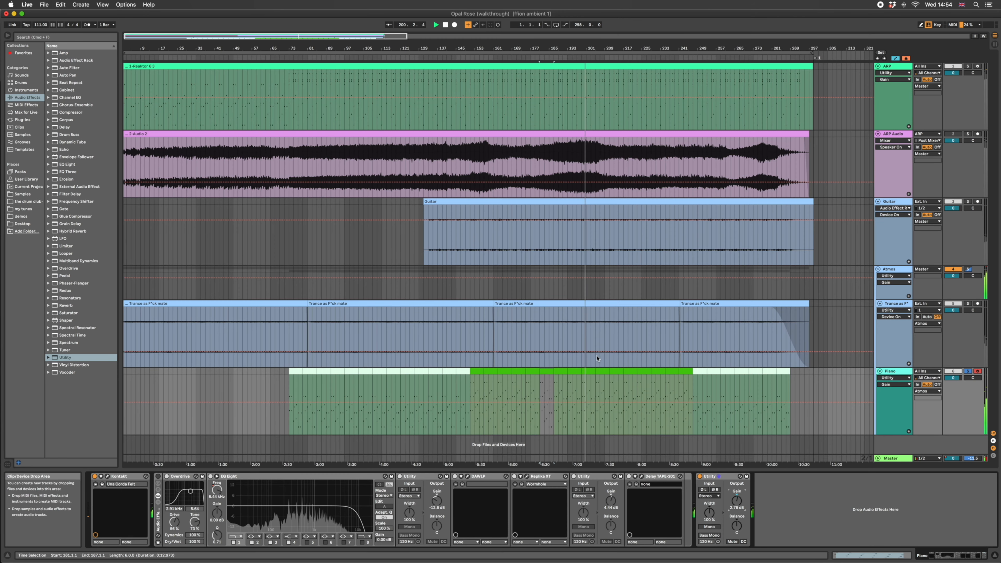
Step: View the MIDI notes of the Piano clip, and return to the Piano track's devices
{"action": "double_click", "coordinate": [589, 402]}
{"action": "scroll", "coordinate": [610, 432], "scroll_direction": "down", "scroll_amount": 3}
{"action": "left_click_drag", "start_coordinate": [239, 443], "coordinate": [225, 443]}
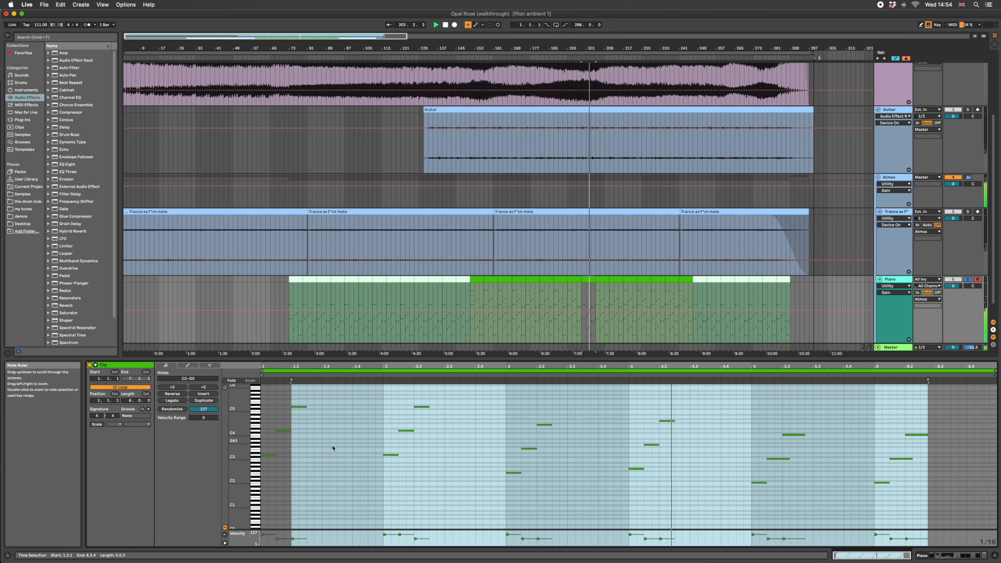
{"action": "double_click", "coordinate": [900, 282]}
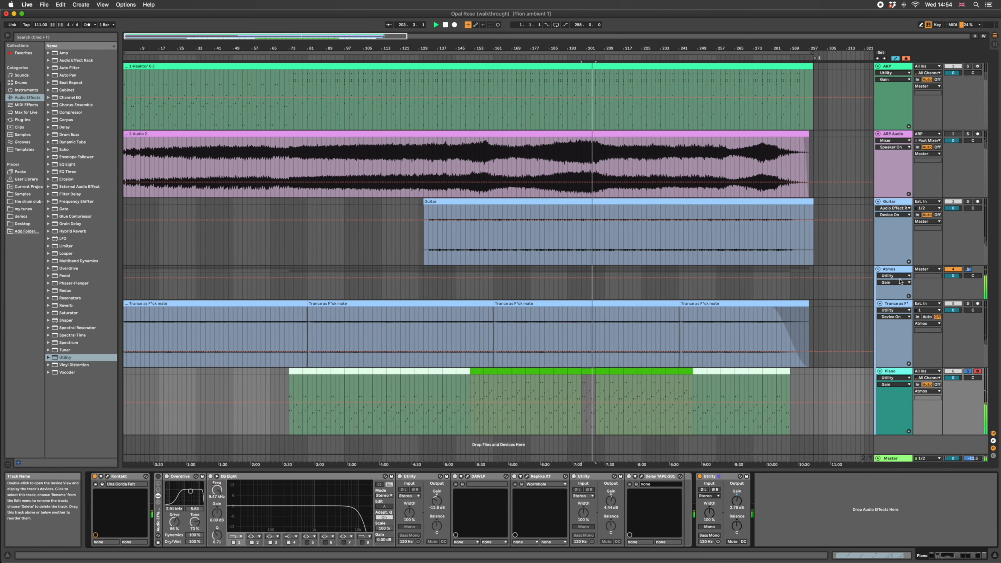
Step: Reactivate the Piano's effect rack and lower the Utility gain after it to -20.2 dB
{"action": "left_click", "coordinate": [158, 477]}
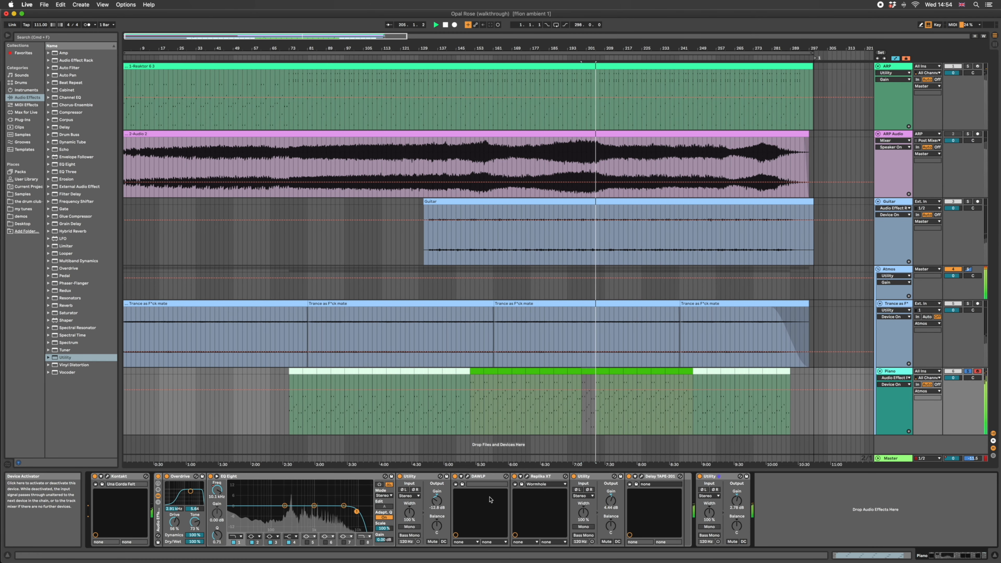
{"action": "mouse_move", "coordinate": [737, 500]}
{"action": "left_mouse_down"}
{"action": "mouse_move", "coordinate": [736, 514]}
{"action": "mouse_move", "coordinate": [735, 499]}
{"action": "left_mouse_up"}
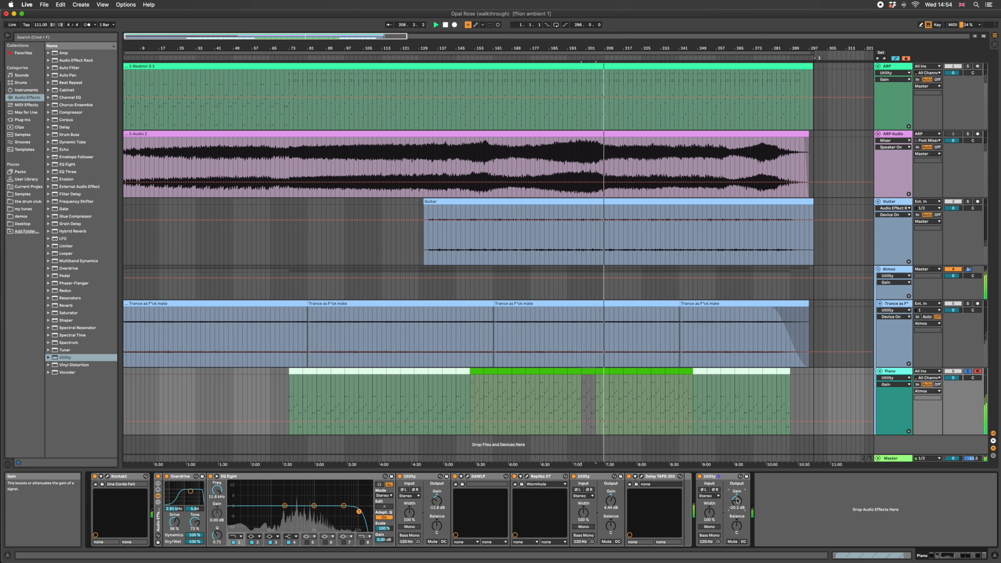
{"action": "left_click", "coordinate": [729, 478]}
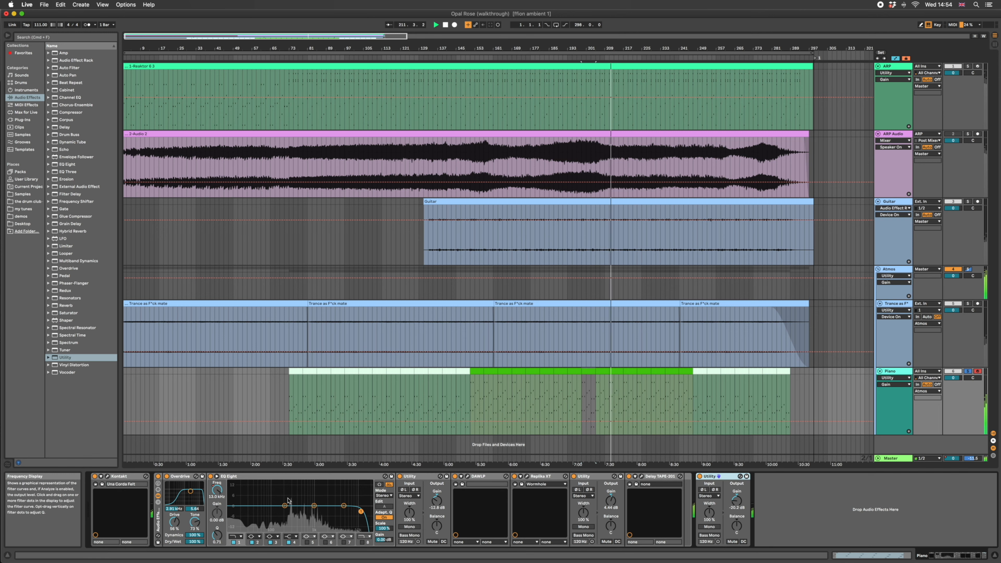
Step: Show the Piano's EQ Eight frequency automation and highlight its rising section from bar 73 to bar 175
{"action": "left_click", "coordinate": [229, 496]}
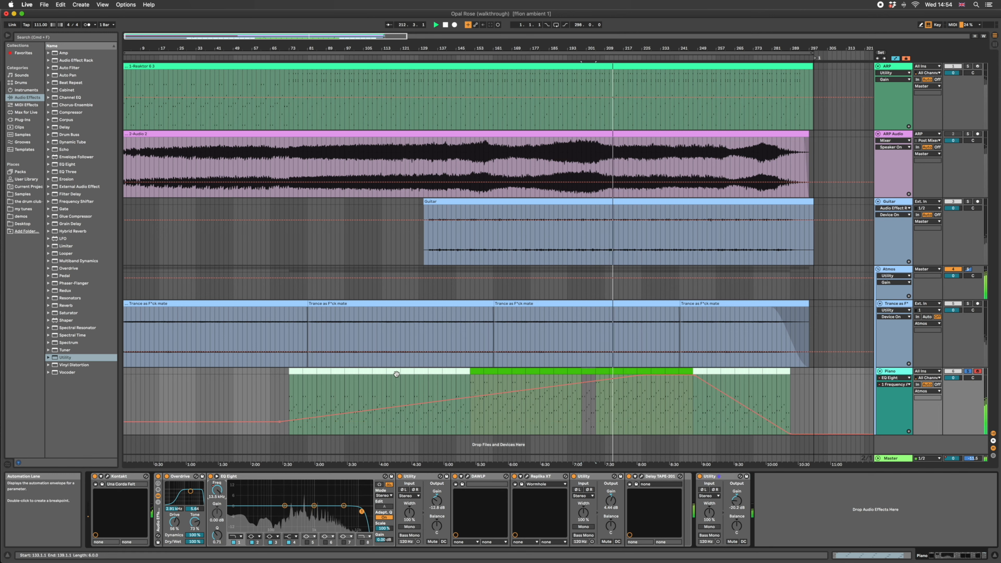
{"action": "left_click", "coordinate": [289, 392]}
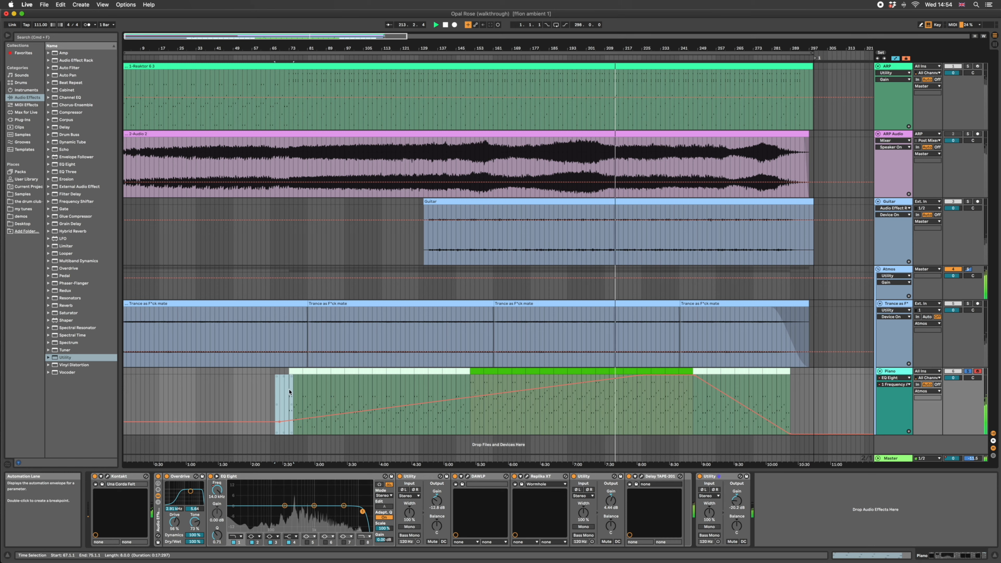
{"action": "left_click_drag", "start_coordinate": [316, 400], "coordinate": [288, 408]}
{"action": "left_click", "coordinate": [526, 409]}
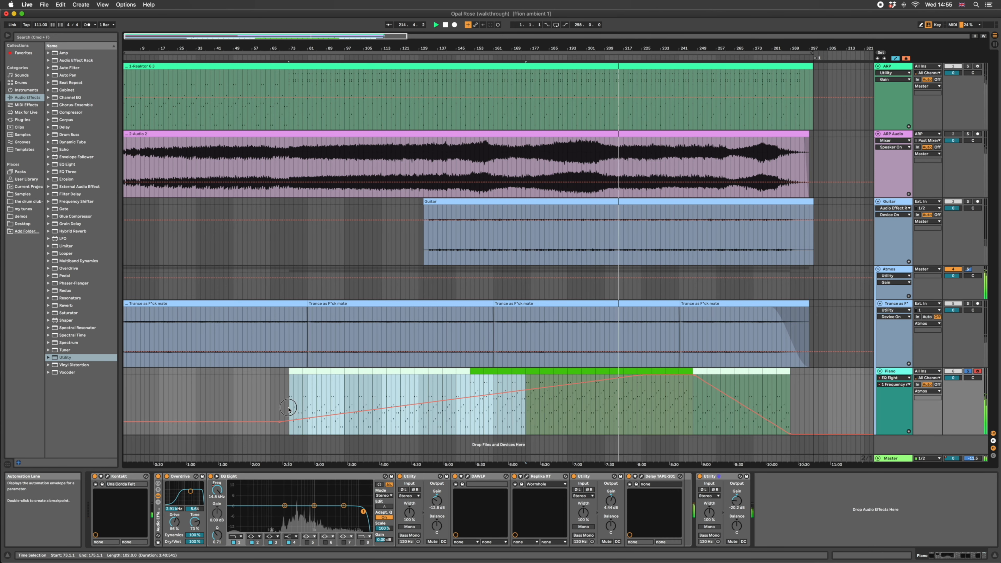
Step: Go through the Piano rack's first Utility and view the Replika XT and Delay TAPE-201 windows
{"action": "left_click", "coordinate": [420, 478]}
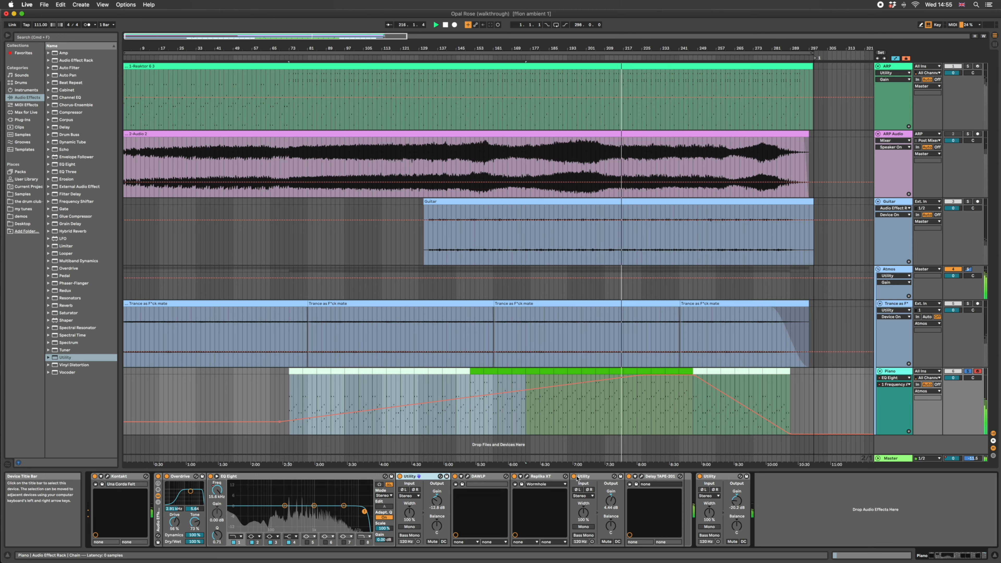
{"action": "left_click", "coordinate": [526, 476]}
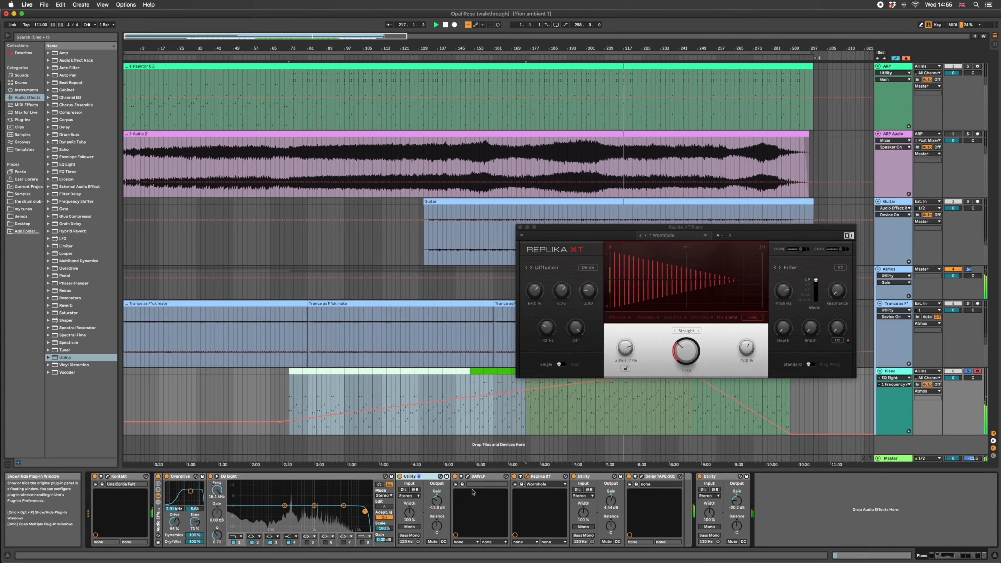
{"action": "left_click", "coordinate": [520, 228]}
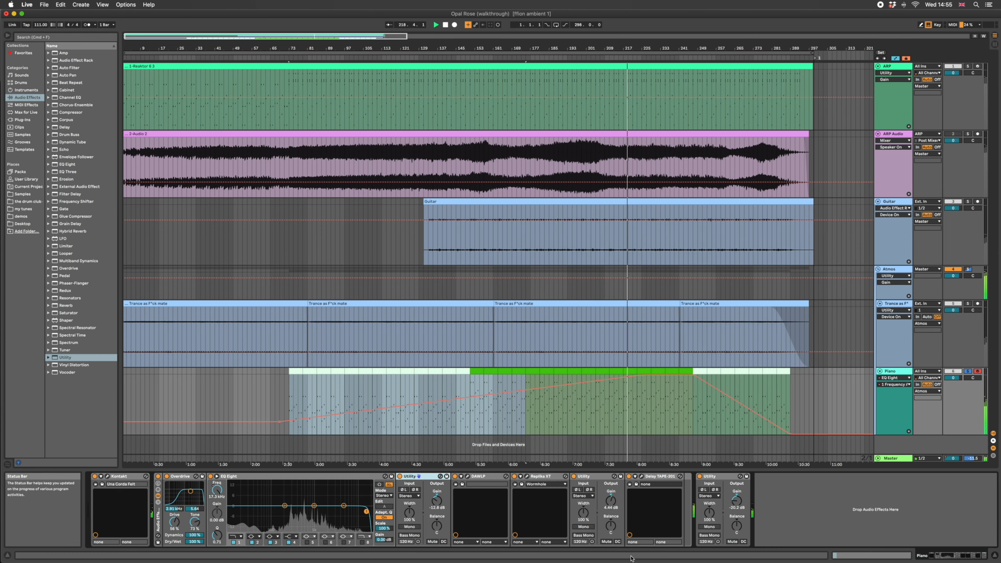
{"action": "left_click", "coordinate": [641, 476]}
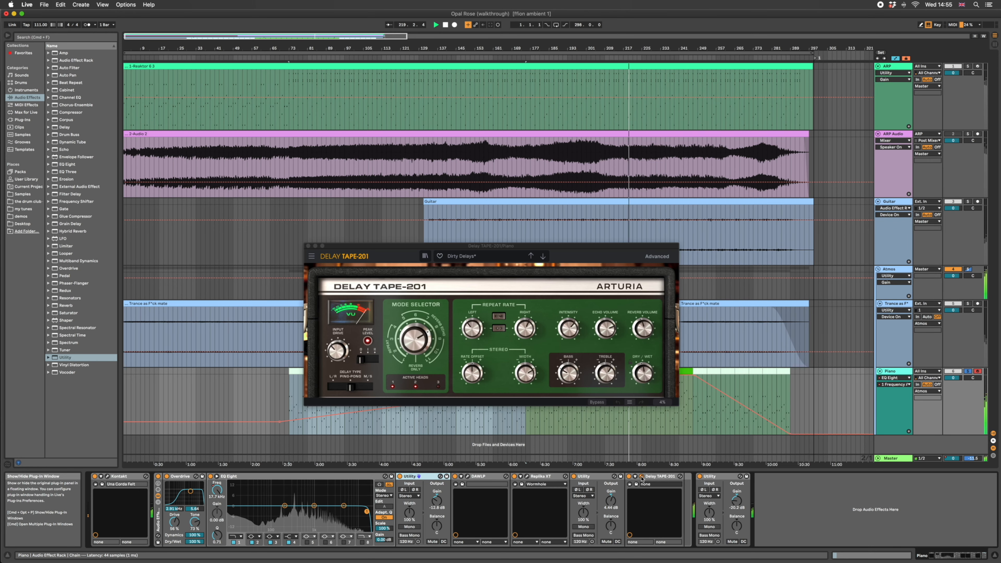
{"action": "left_click", "coordinate": [308, 246]}
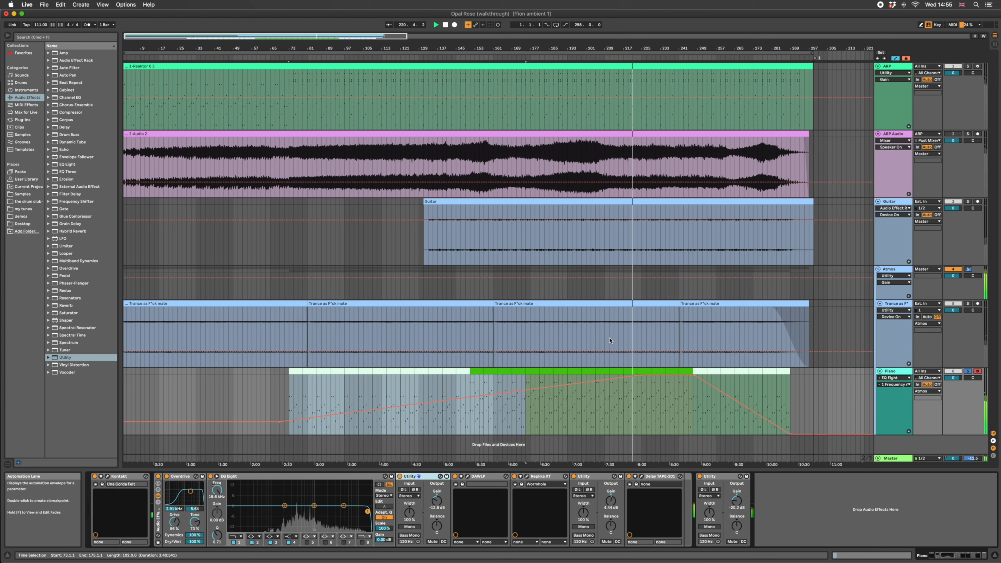
Step: Mark bar 229 at the peak of the Piano's filter automation and select the rack's DAWLP device
{"action": "left_click", "coordinate": [651, 416]}
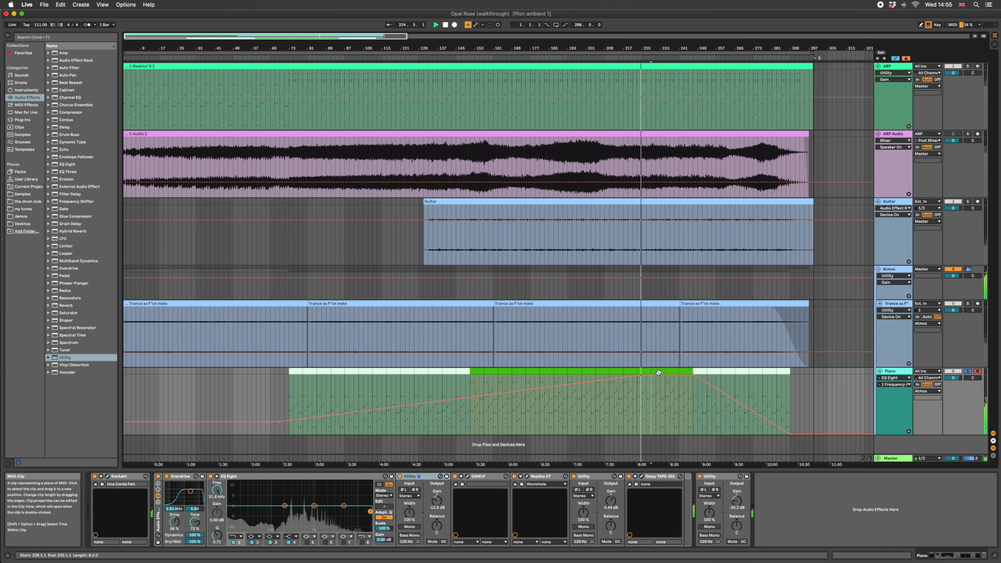
{"action": "left_click", "coordinate": [893, 414]}
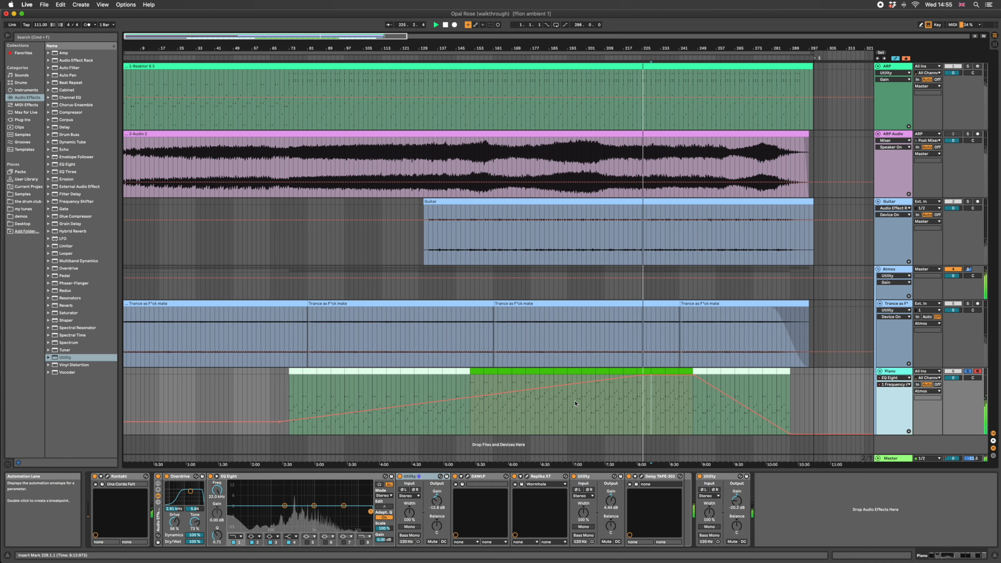
{"action": "left_click", "coordinate": [482, 478]}
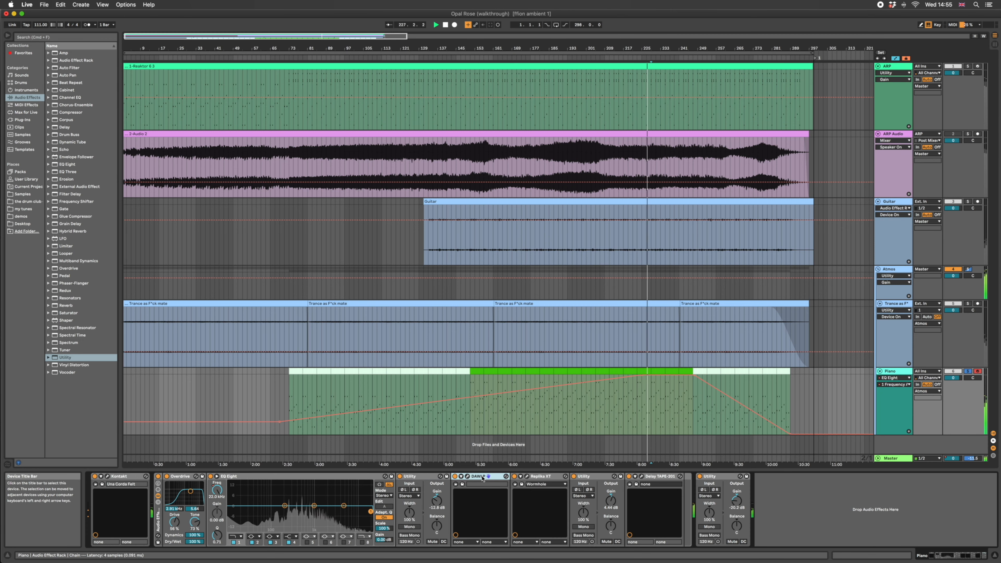
Step: Move the Piano's final Utility back to the end of its effect rack and unsolo the track
{"action": "left_click", "coordinate": [158, 518]}
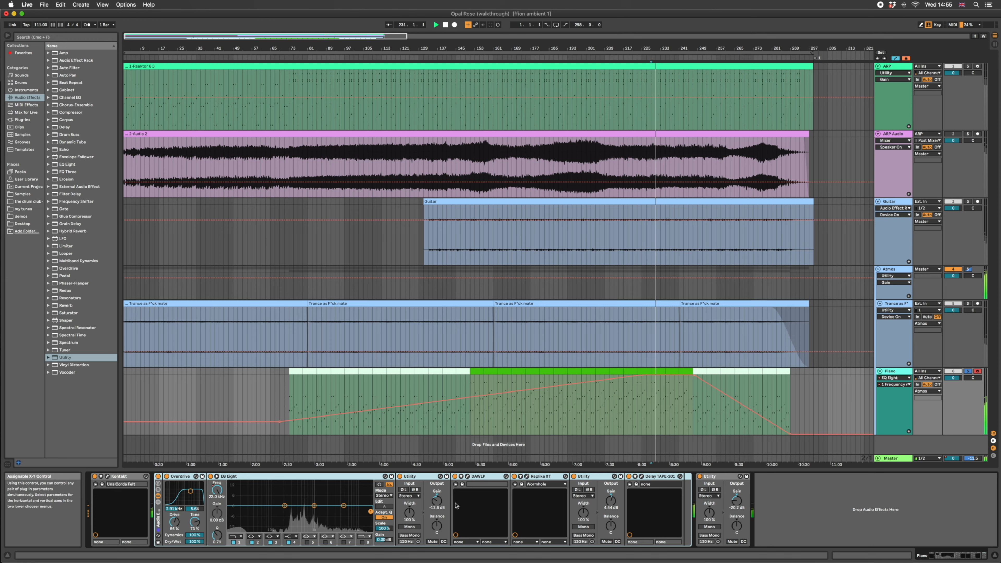
{"action": "left_click", "coordinate": [479, 370]}
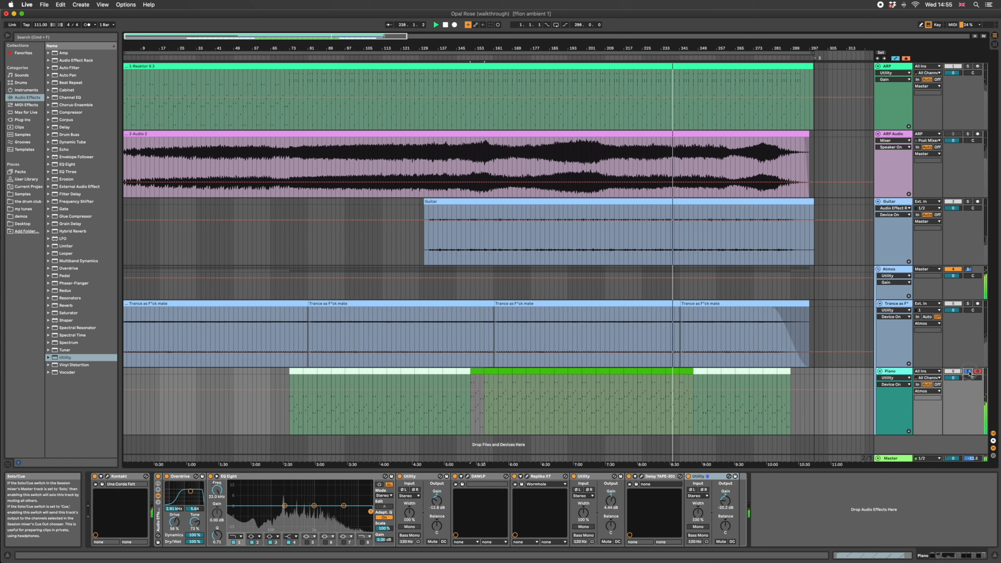
{"action": "left_click", "coordinate": [968, 371]}
Step: Check the Atmos group's devices and lower the Piano track's final Utility gain by 1.5 dB
{"action": "left_click", "coordinate": [899, 272]}
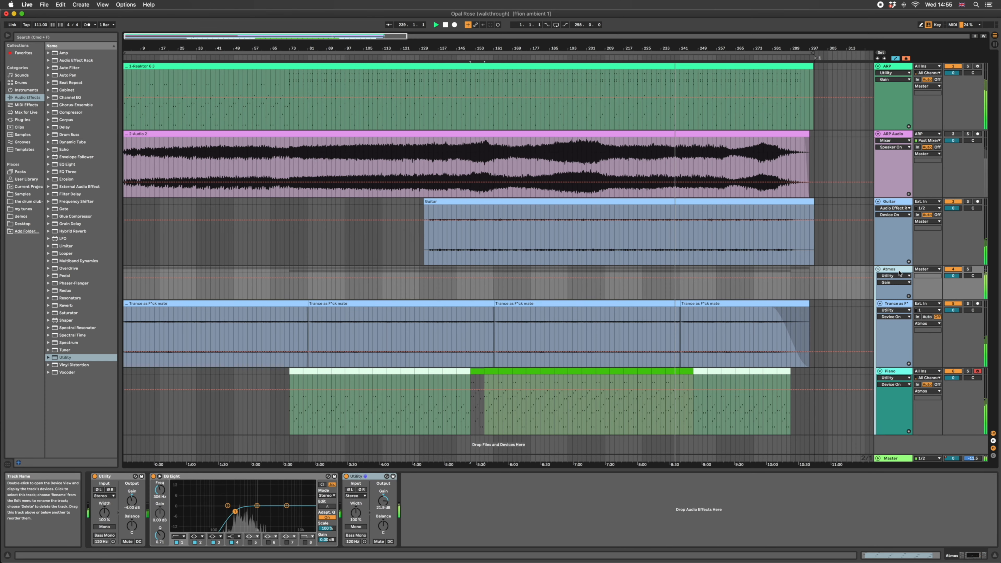
{"action": "left_click", "coordinate": [895, 375]}
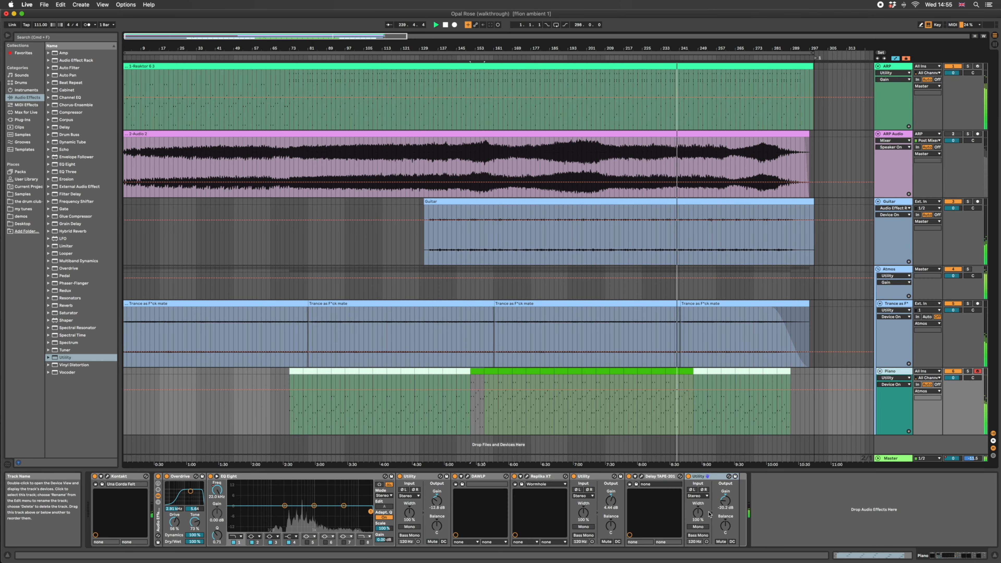
{"action": "left_click_drag", "start_coordinate": [725, 500], "coordinate": [724, 503]}
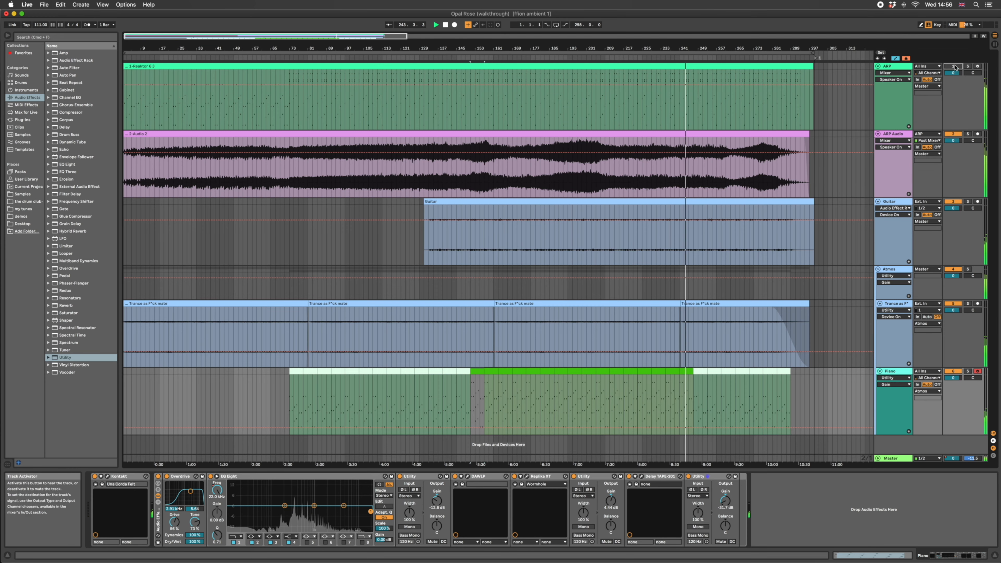
Step: Deactivate the ARP track and view the devices of the ARP and Trance as F*ck mate tracks
{"action": "left_click", "coordinate": [894, 67]}
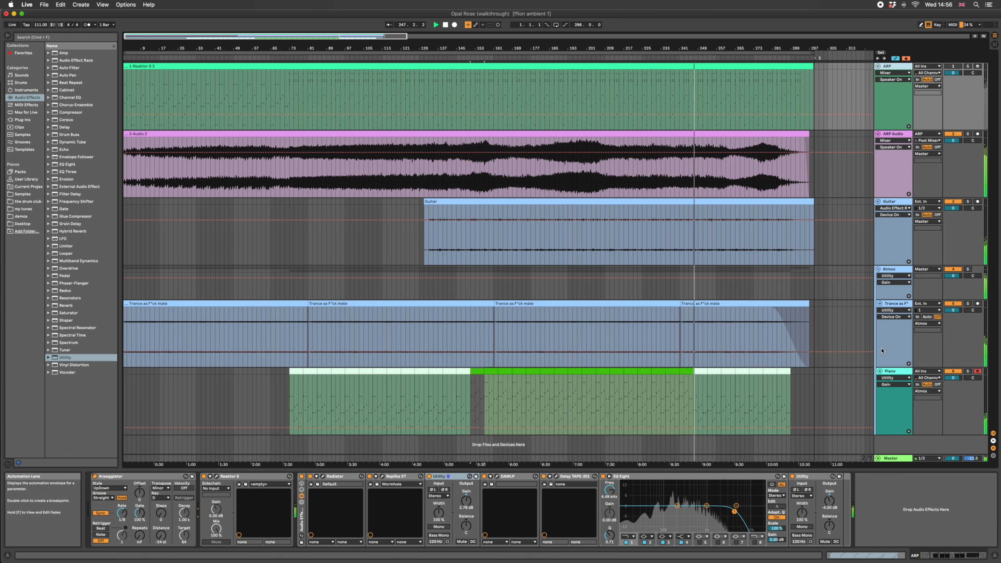
{"action": "left_click", "coordinate": [904, 305]}
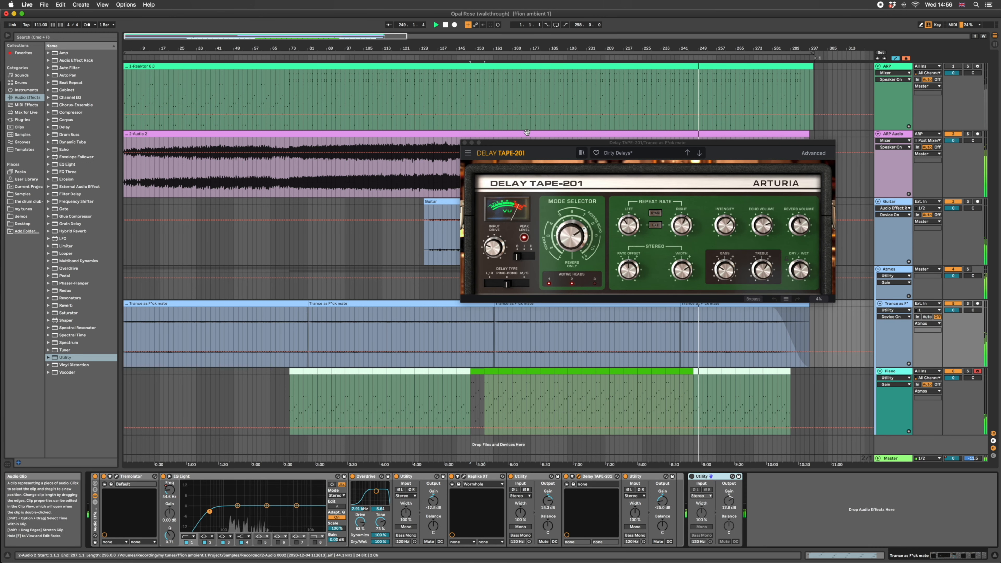
Step: Restart playback from bar 157 and solo the ARP Audio track
{"action": "left_click", "coordinate": [483, 98]}
{"action": "key", "text": "space"}
{"action": "key", "text": "space"}
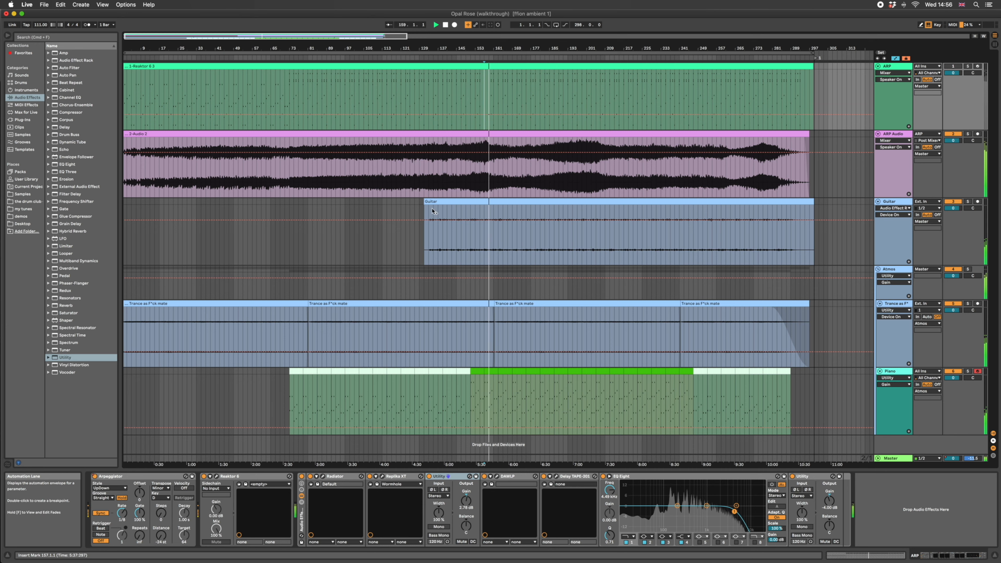
{"action": "left_click", "coordinate": [967, 134]}
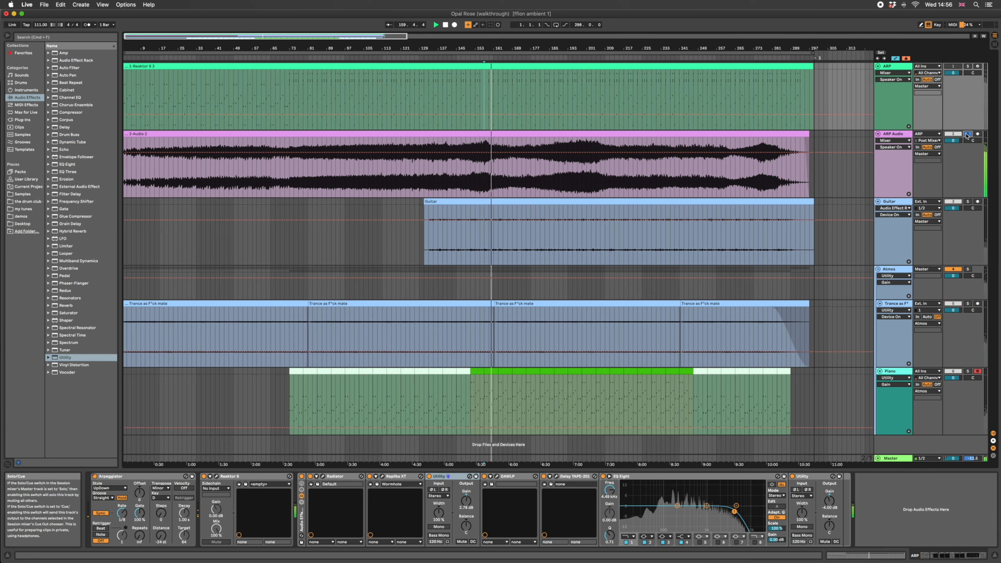
Step: Unsolo the ARP Audio track and view its device chain
{"action": "left_click", "coordinate": [967, 134]}
{"action": "left_click", "coordinate": [902, 133]}
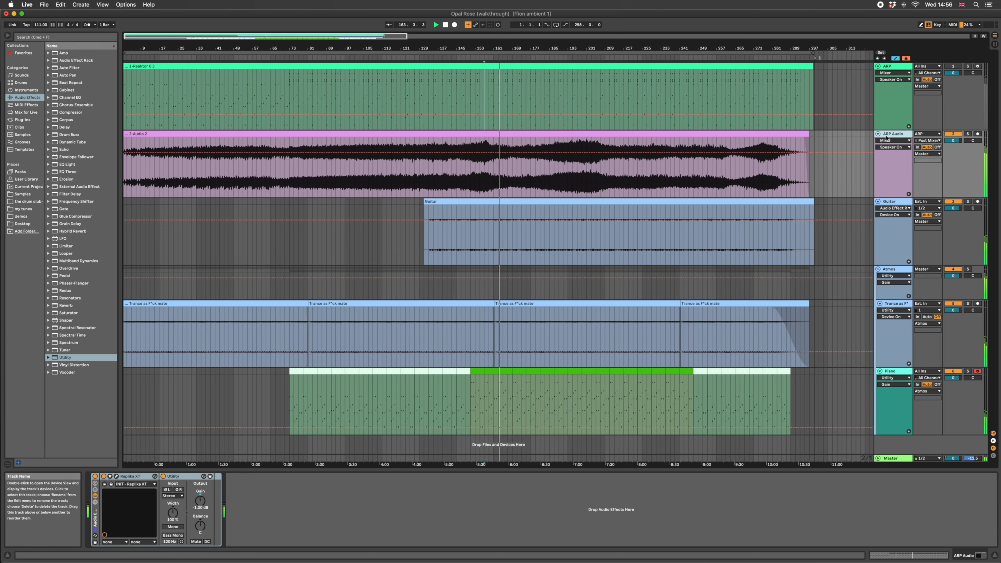
Step: Inspect the ARP track's Reaktor 6 Blue Odyssey synth in its plug-in window, moved clear of the upper tracks, and close it
{"action": "left_click", "coordinate": [878, 124]}
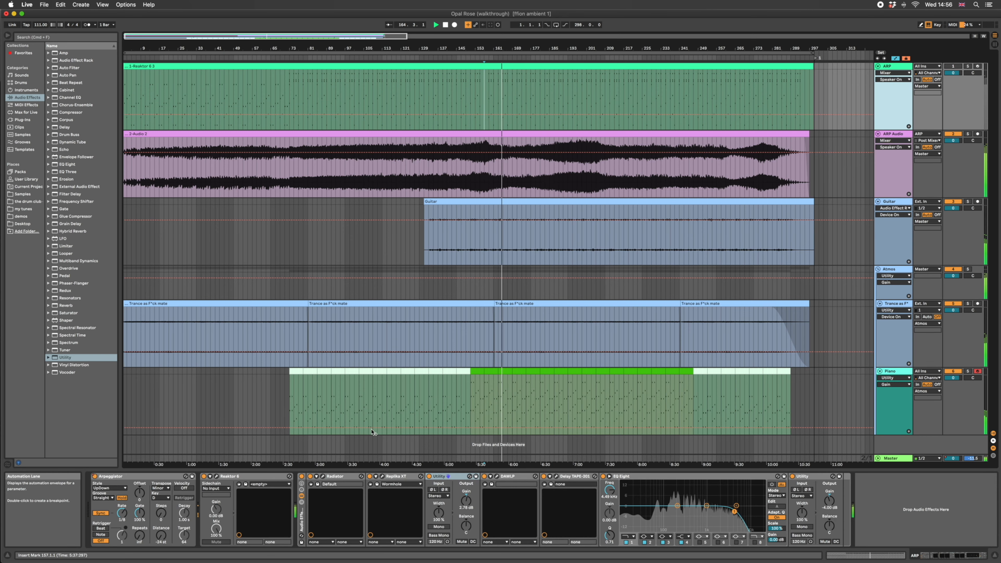
{"action": "left_click", "coordinate": [216, 476]}
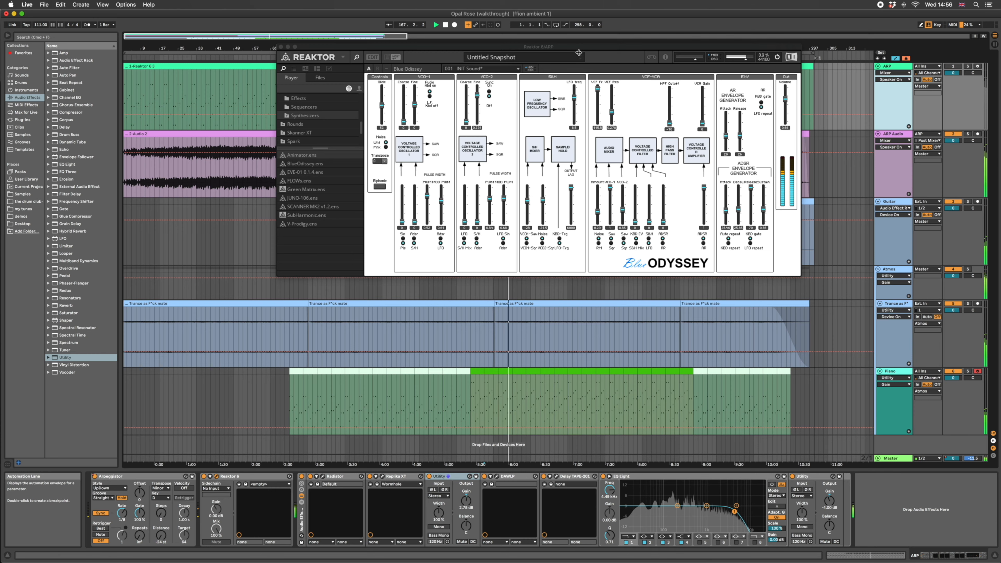
{"action": "left_click_drag", "start_coordinate": [579, 48], "coordinate": [592, 227]}
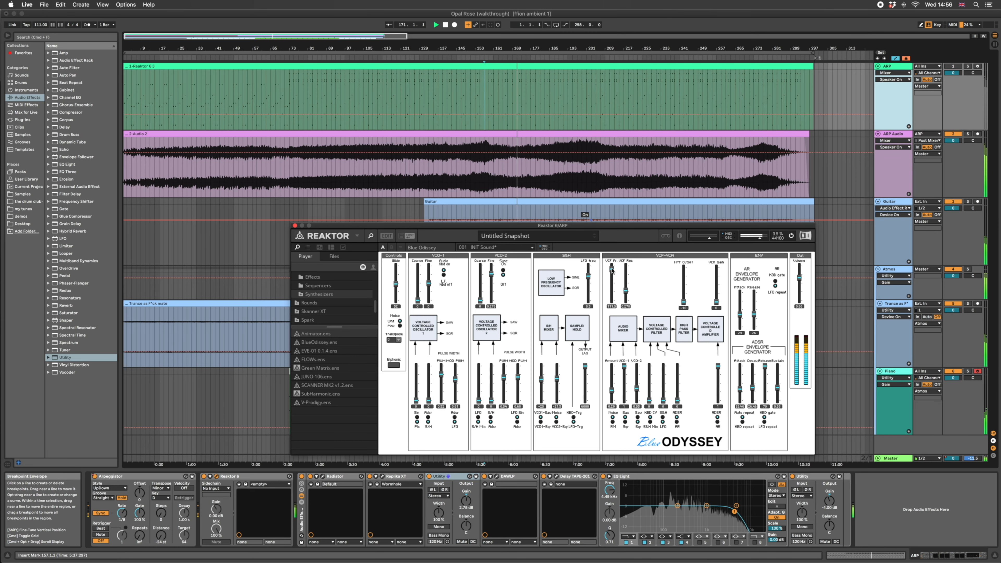
{"action": "left_click", "coordinate": [295, 225]}
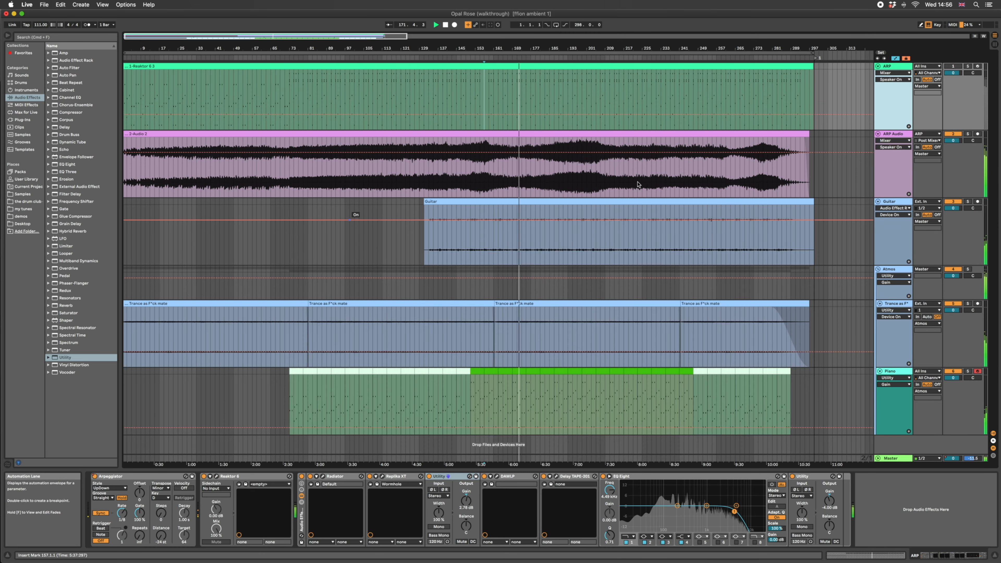
Step: Place the insert marker at bar 195 on ARP Audio and select bars 179 to 209 of the Guitar clip to view its effects
{"action": "left_click", "coordinate": [572, 176]}
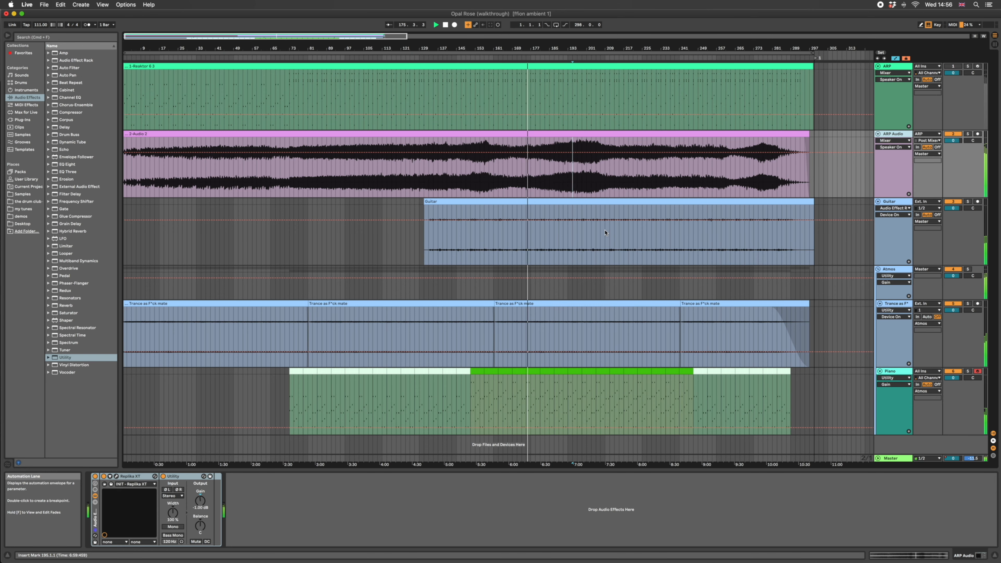
{"action": "left_click_drag", "start_coordinate": [604, 232], "coordinate": [536, 227]}
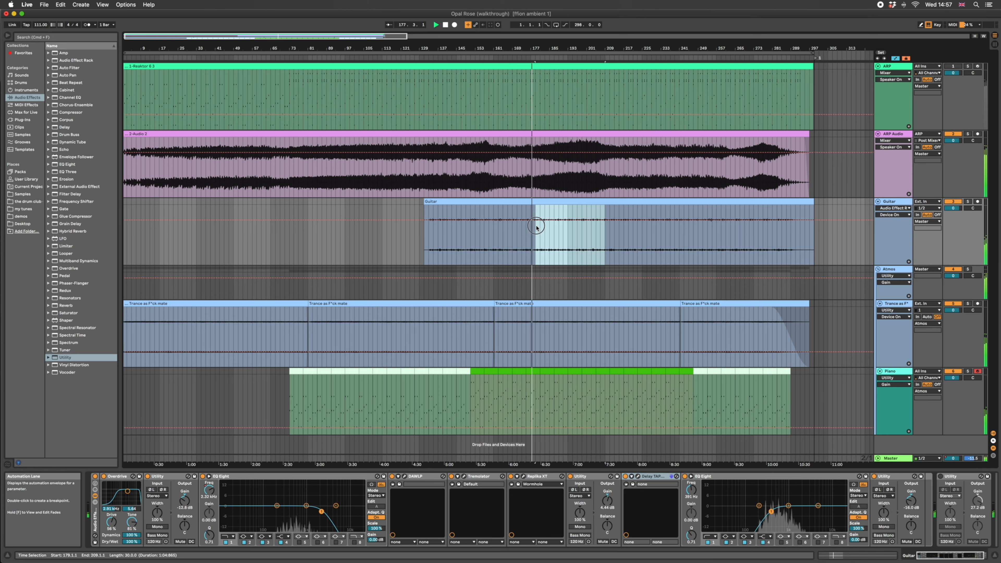